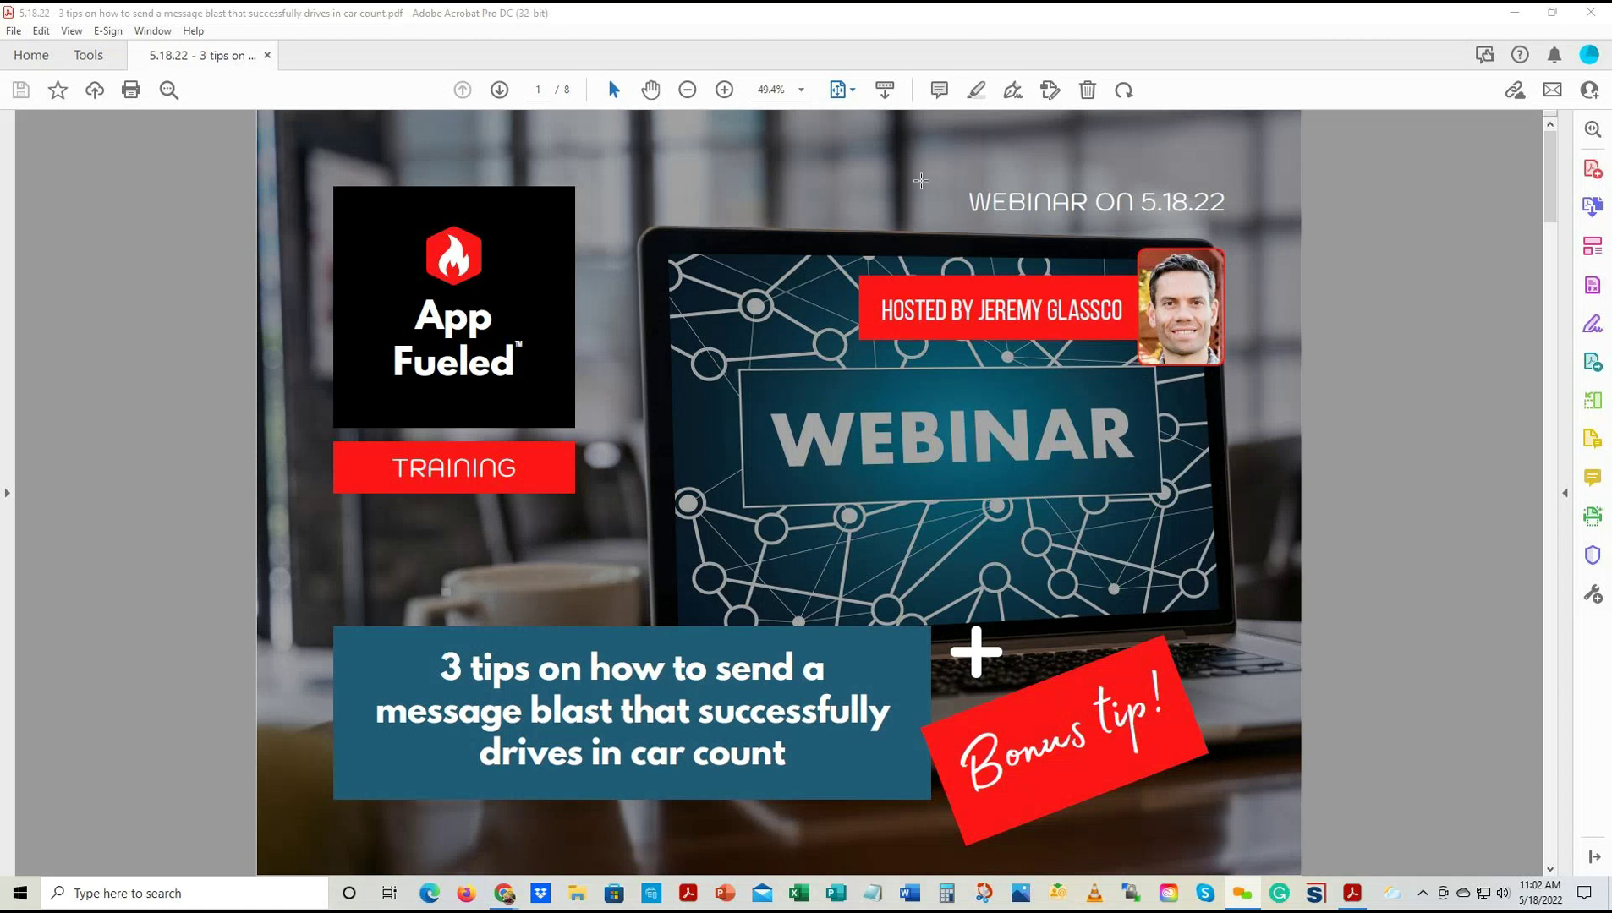
Advance the presentation to the tip #1 page, and switch to the customer app in Chrome to open the profile's Communication Preferences
click(499, 90)
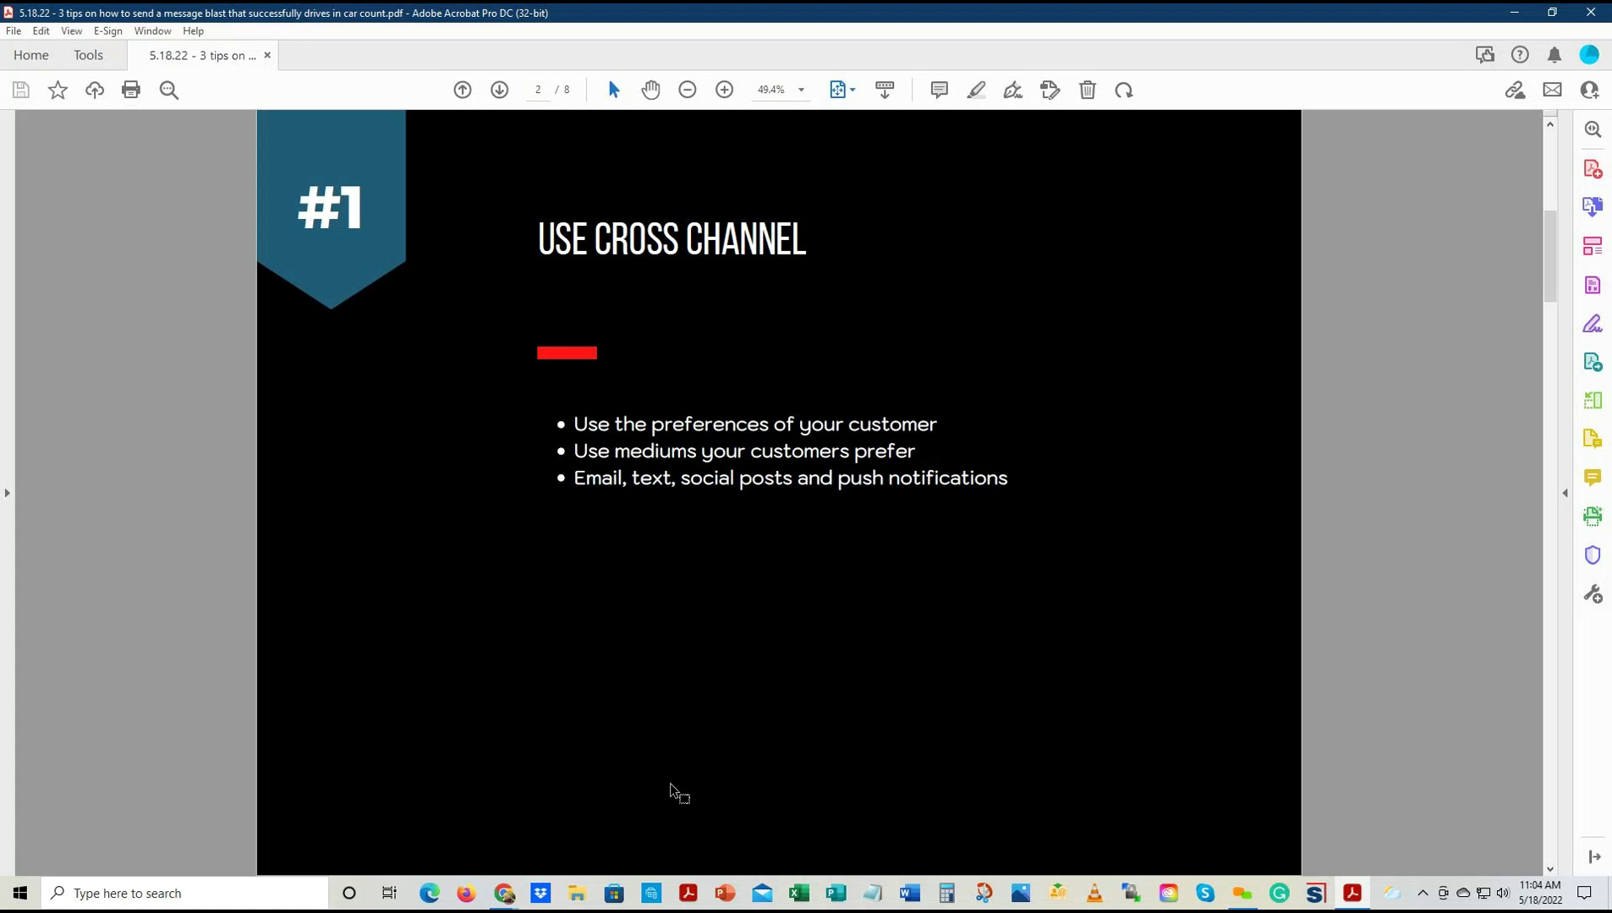
mouse_move(505, 894)
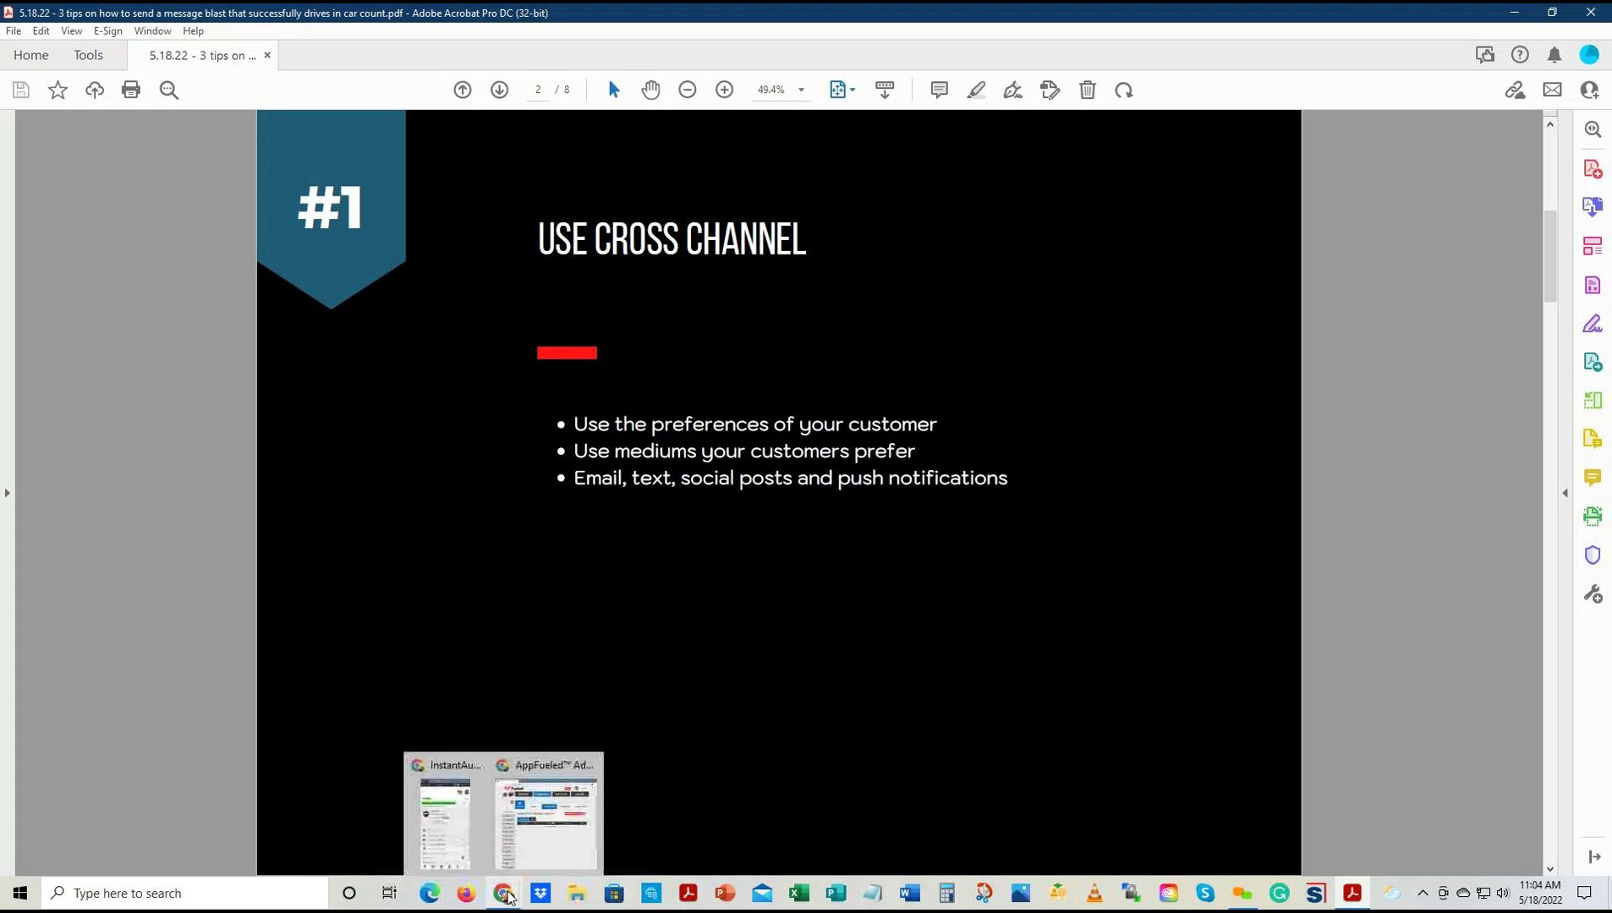
click(454, 812)
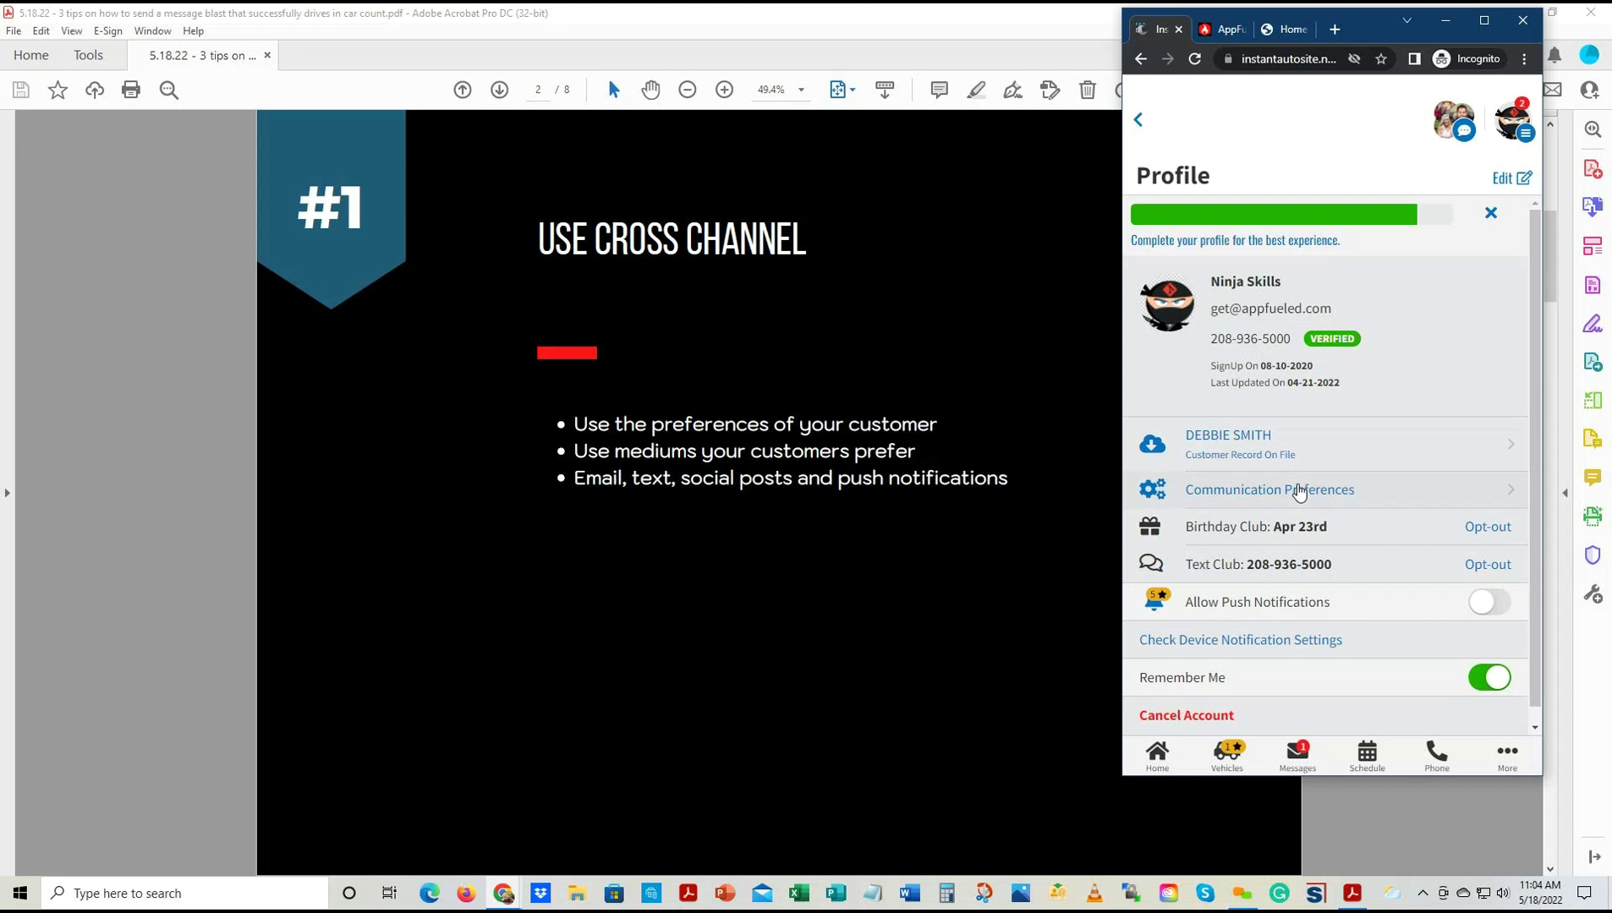
click(1223, 501)
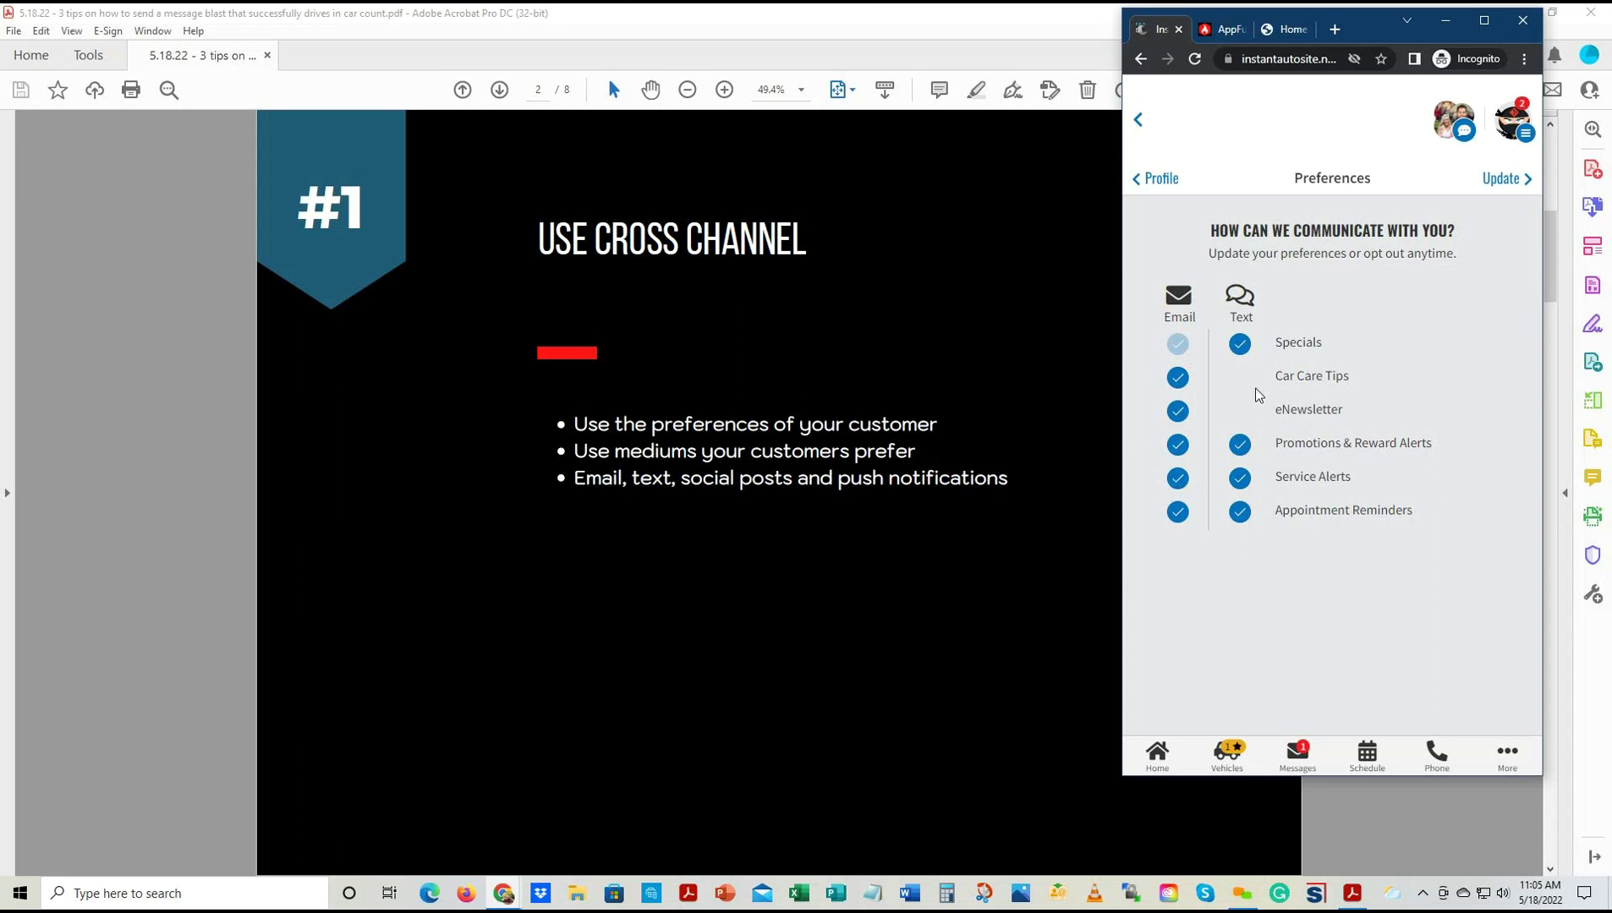
Return to the PDF presentation in Acrobat and page through the cross-channel message examples to the tip #2 "Make It Timely" page
click(500, 90)
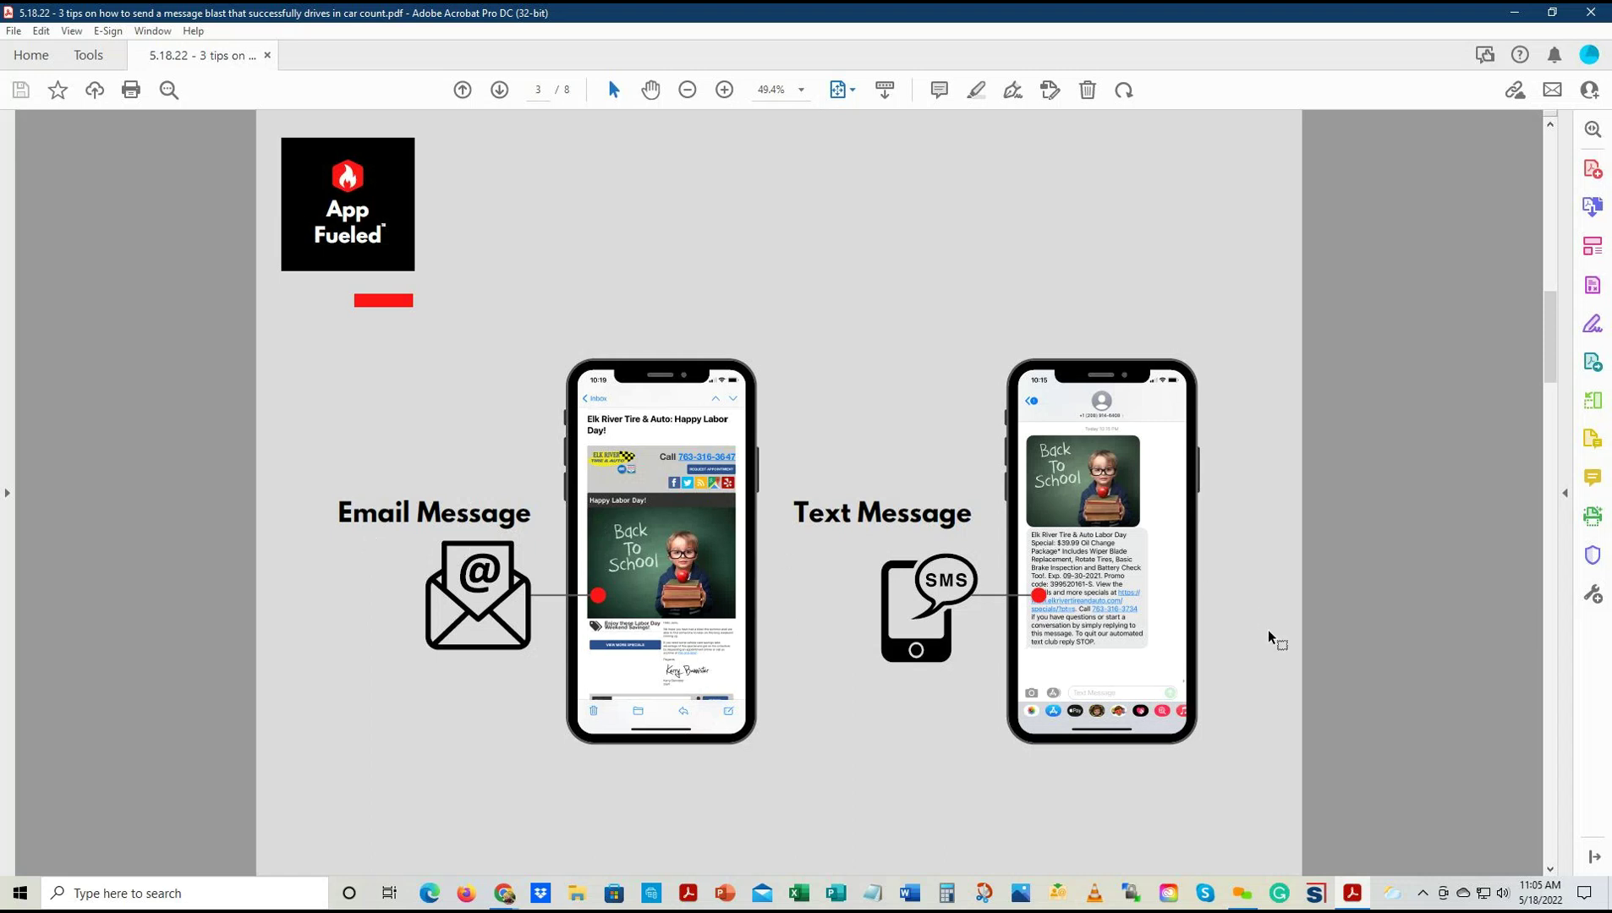
click(463, 92)
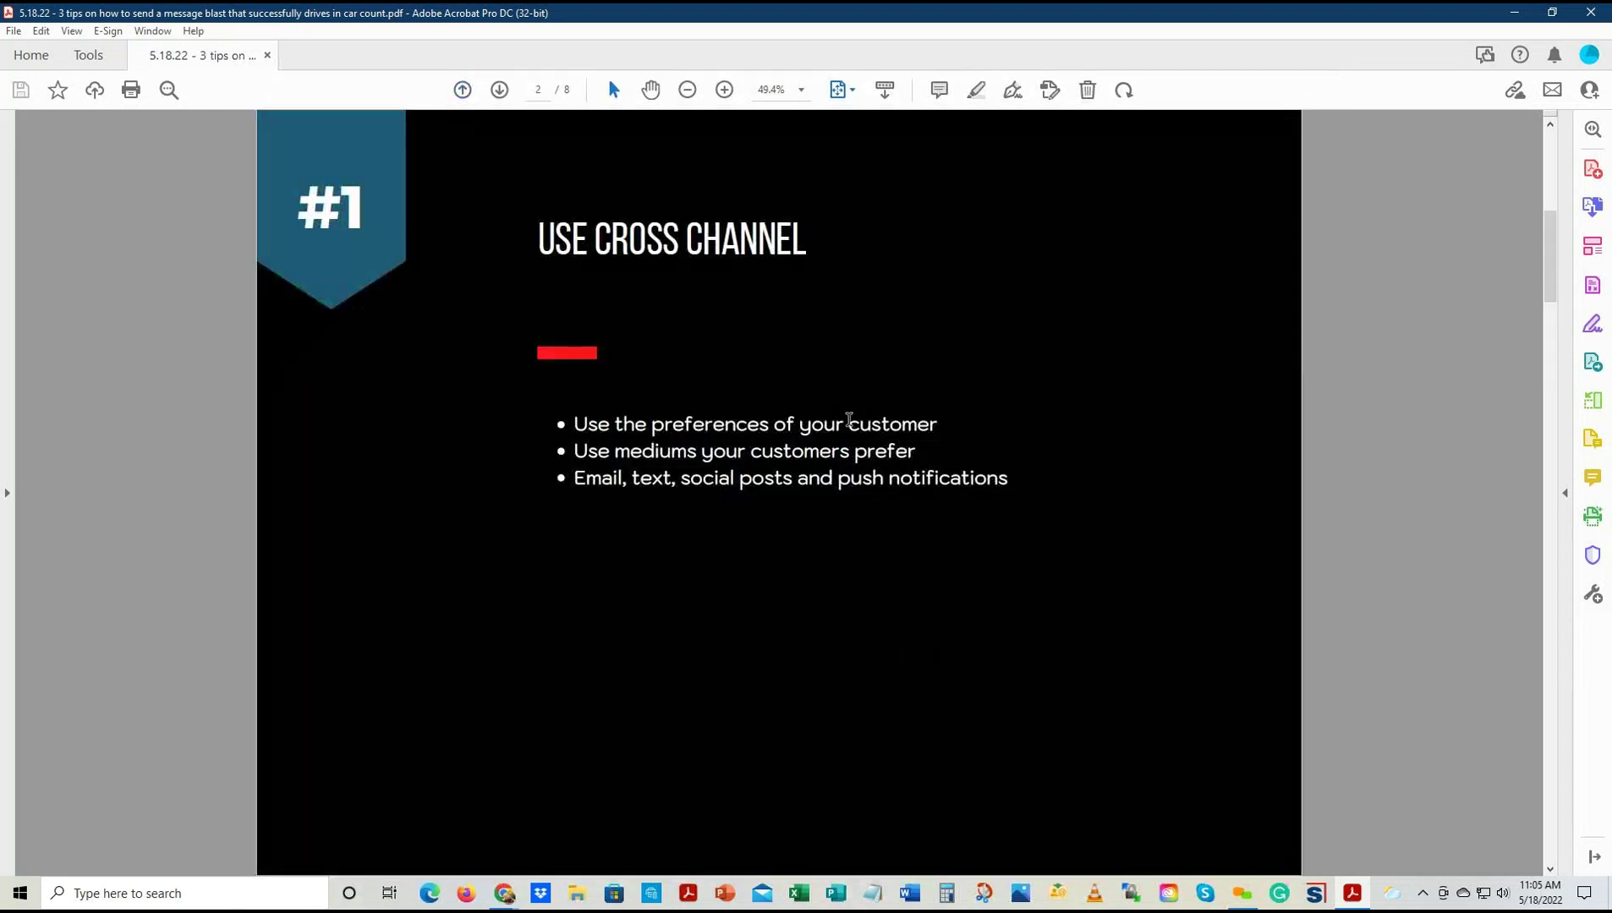
click(502, 90)
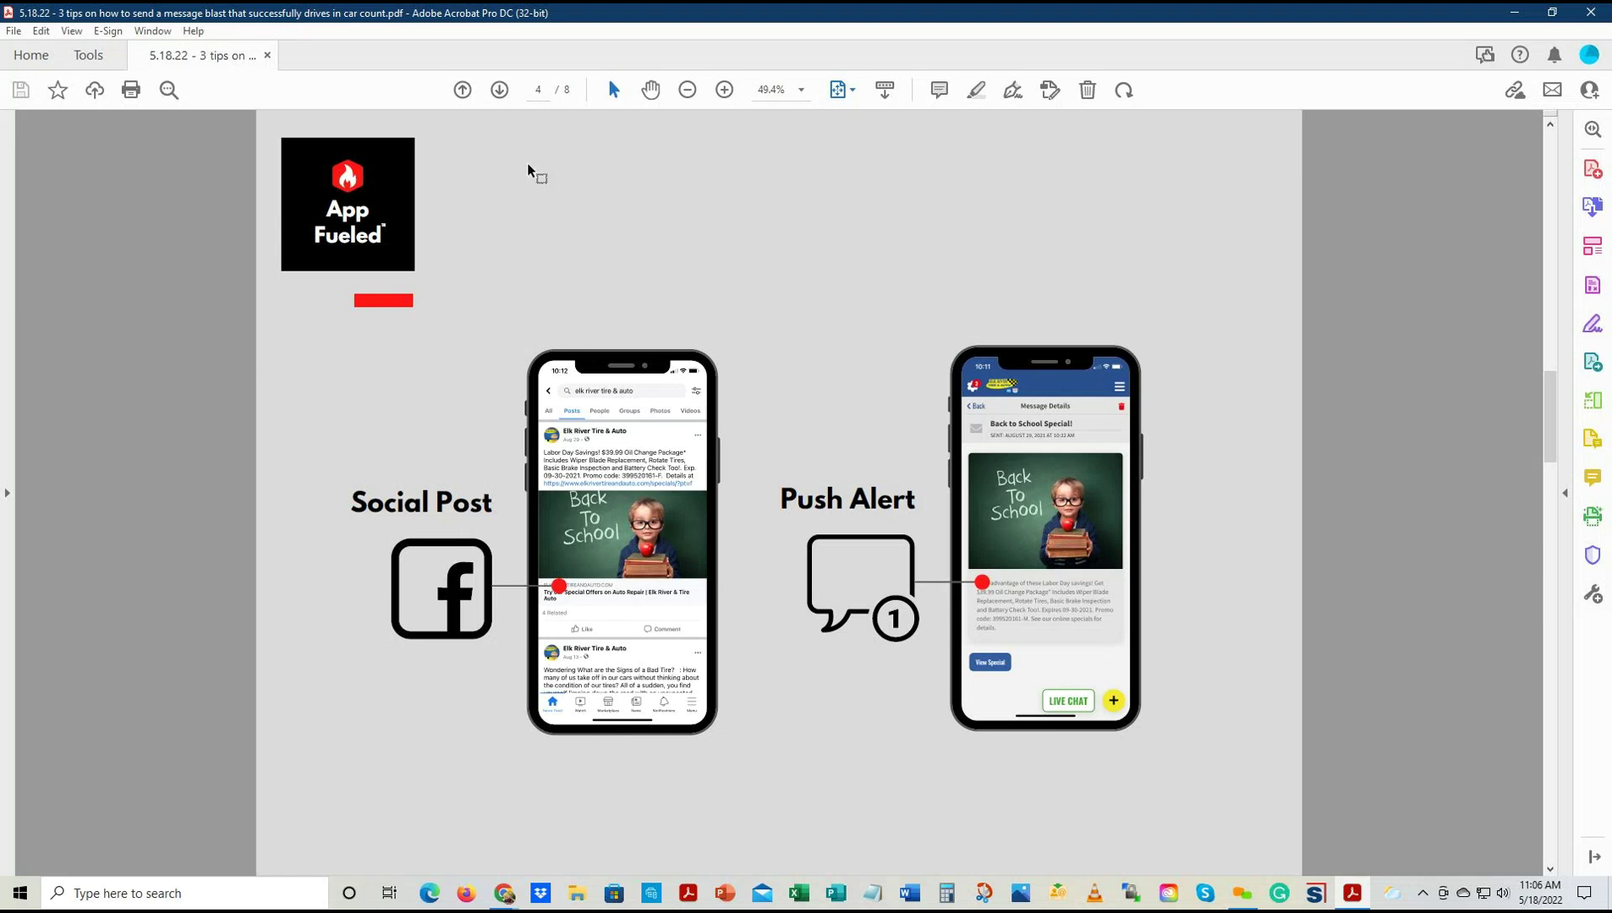
click(500, 90)
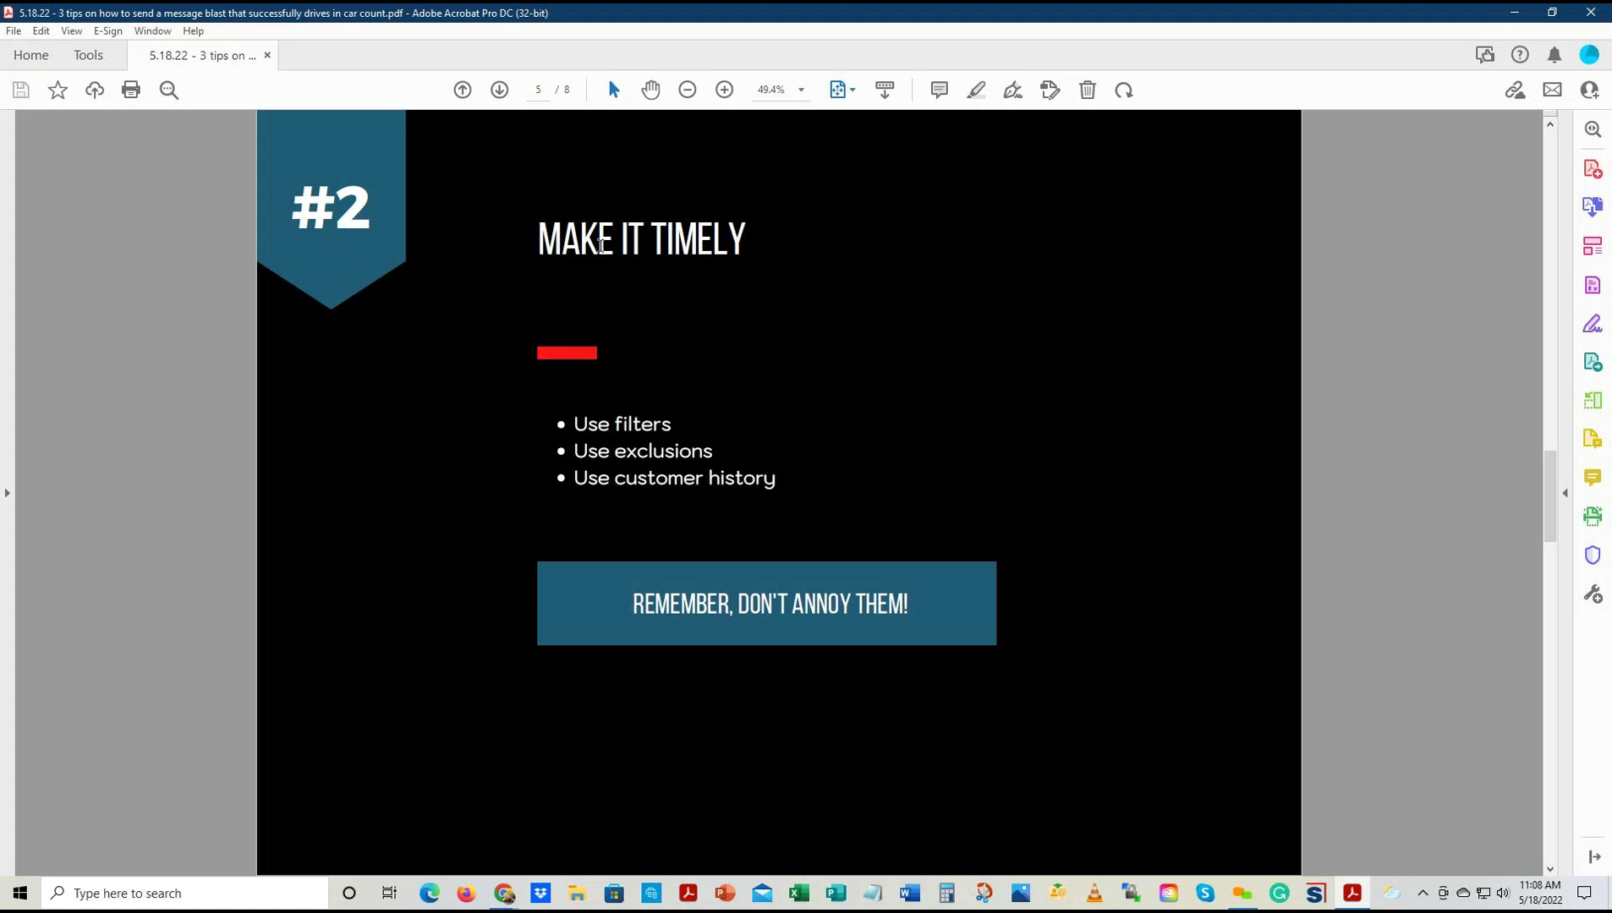
Switch to the AppFueled admin panel in Chrome, start a new custom message template and look over the available holiday campaigns
mouse_move(504, 893)
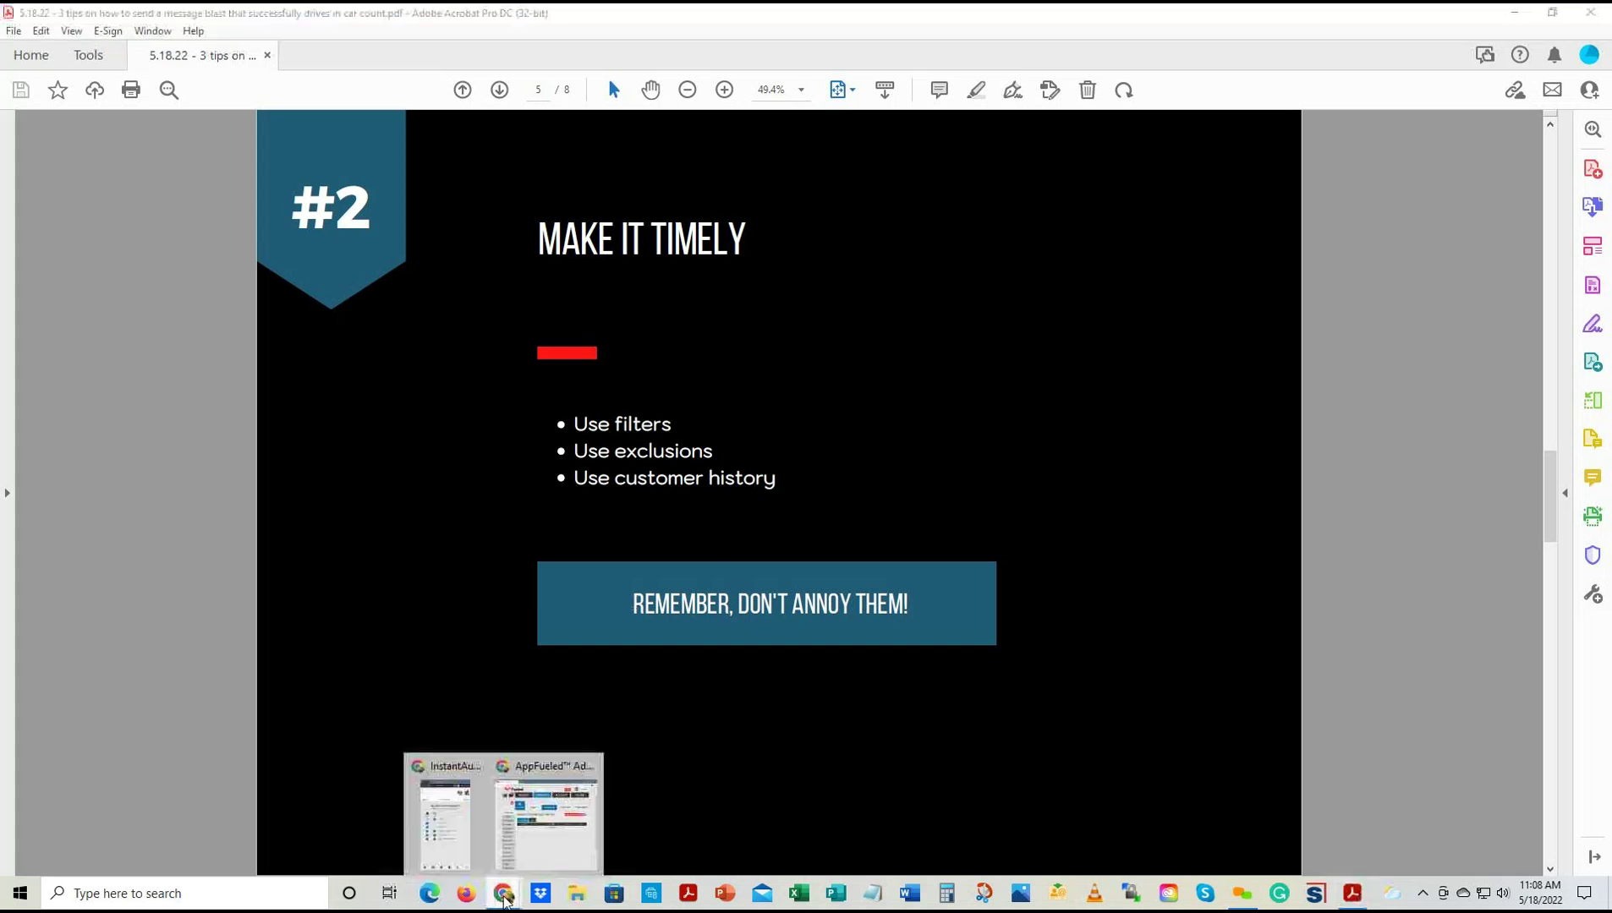
click(548, 814)
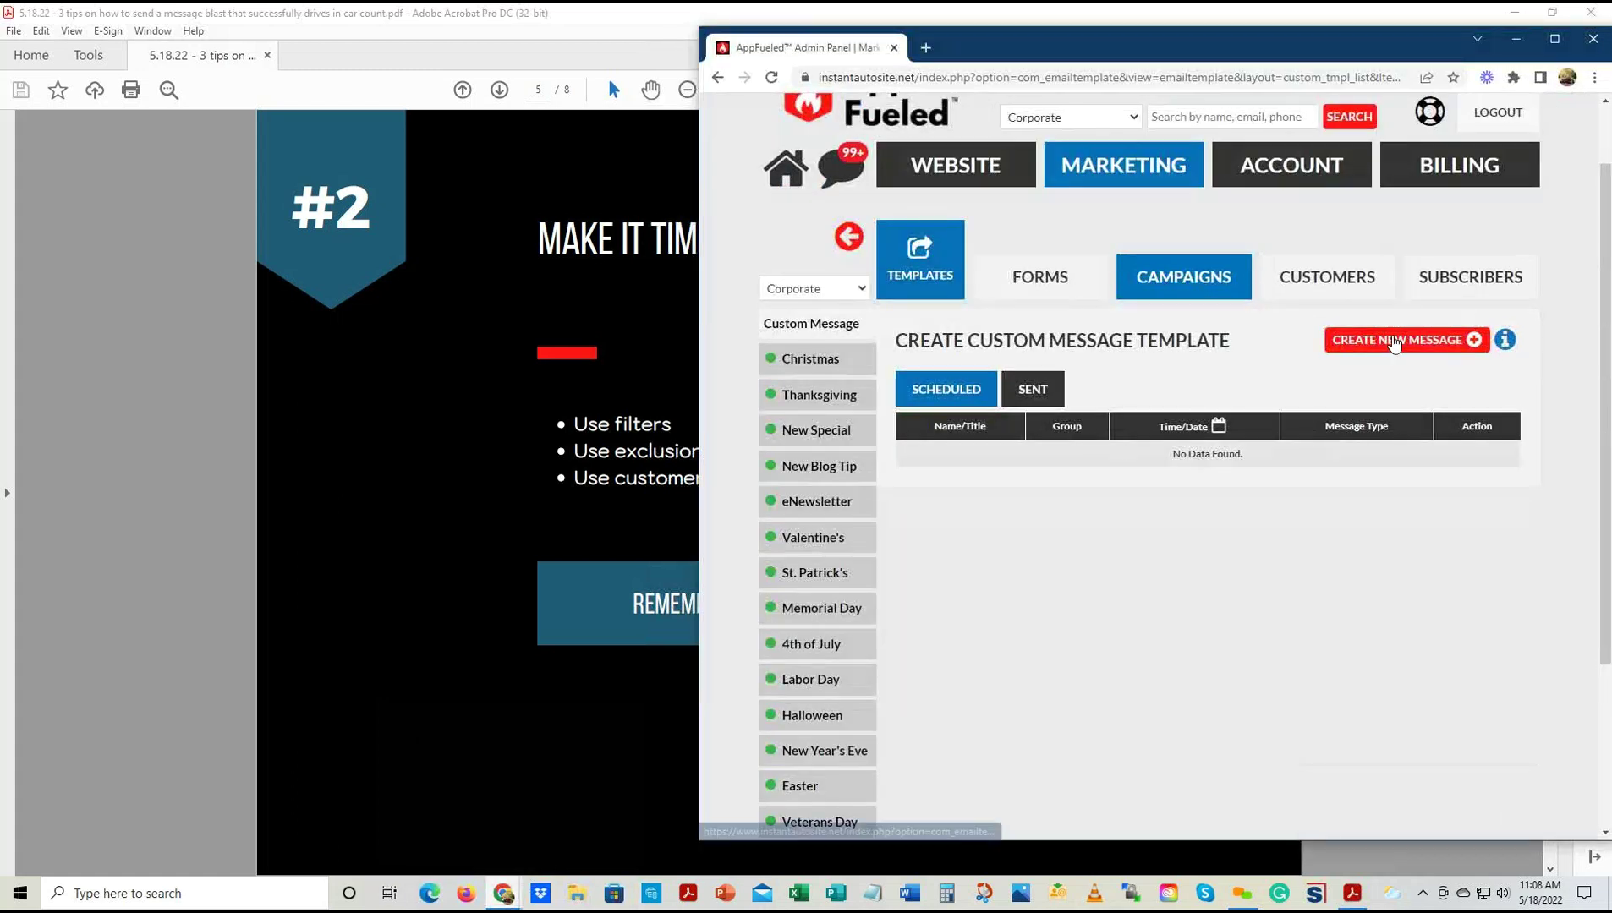
click(1392, 340)
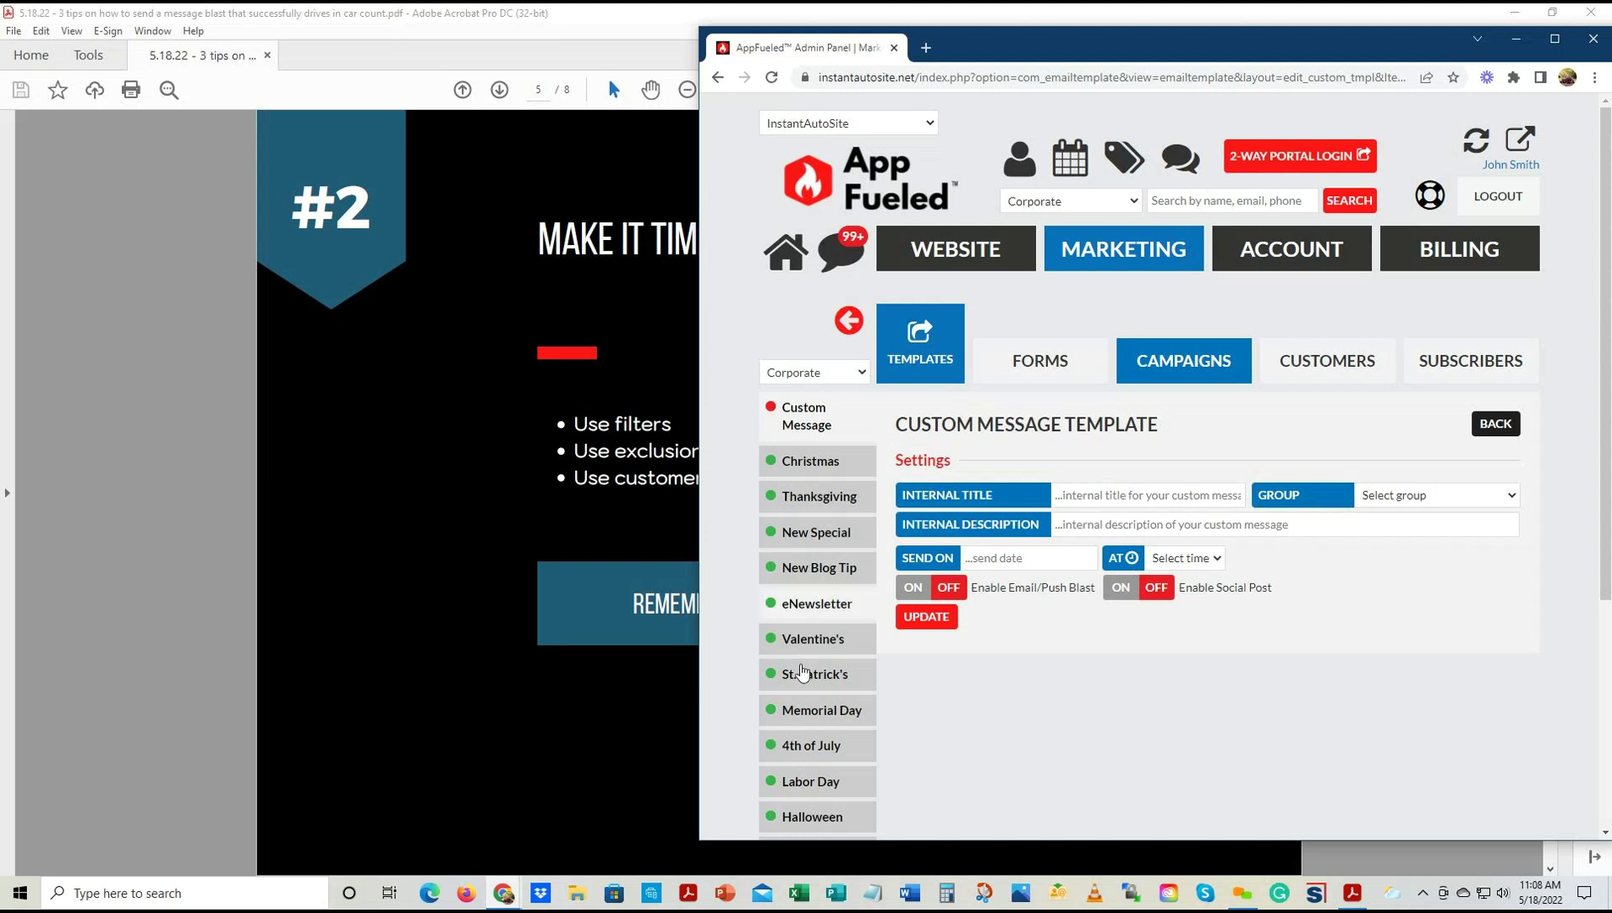
scroll(806, 674, down, 1)
scroll(806, 674, down, 4)
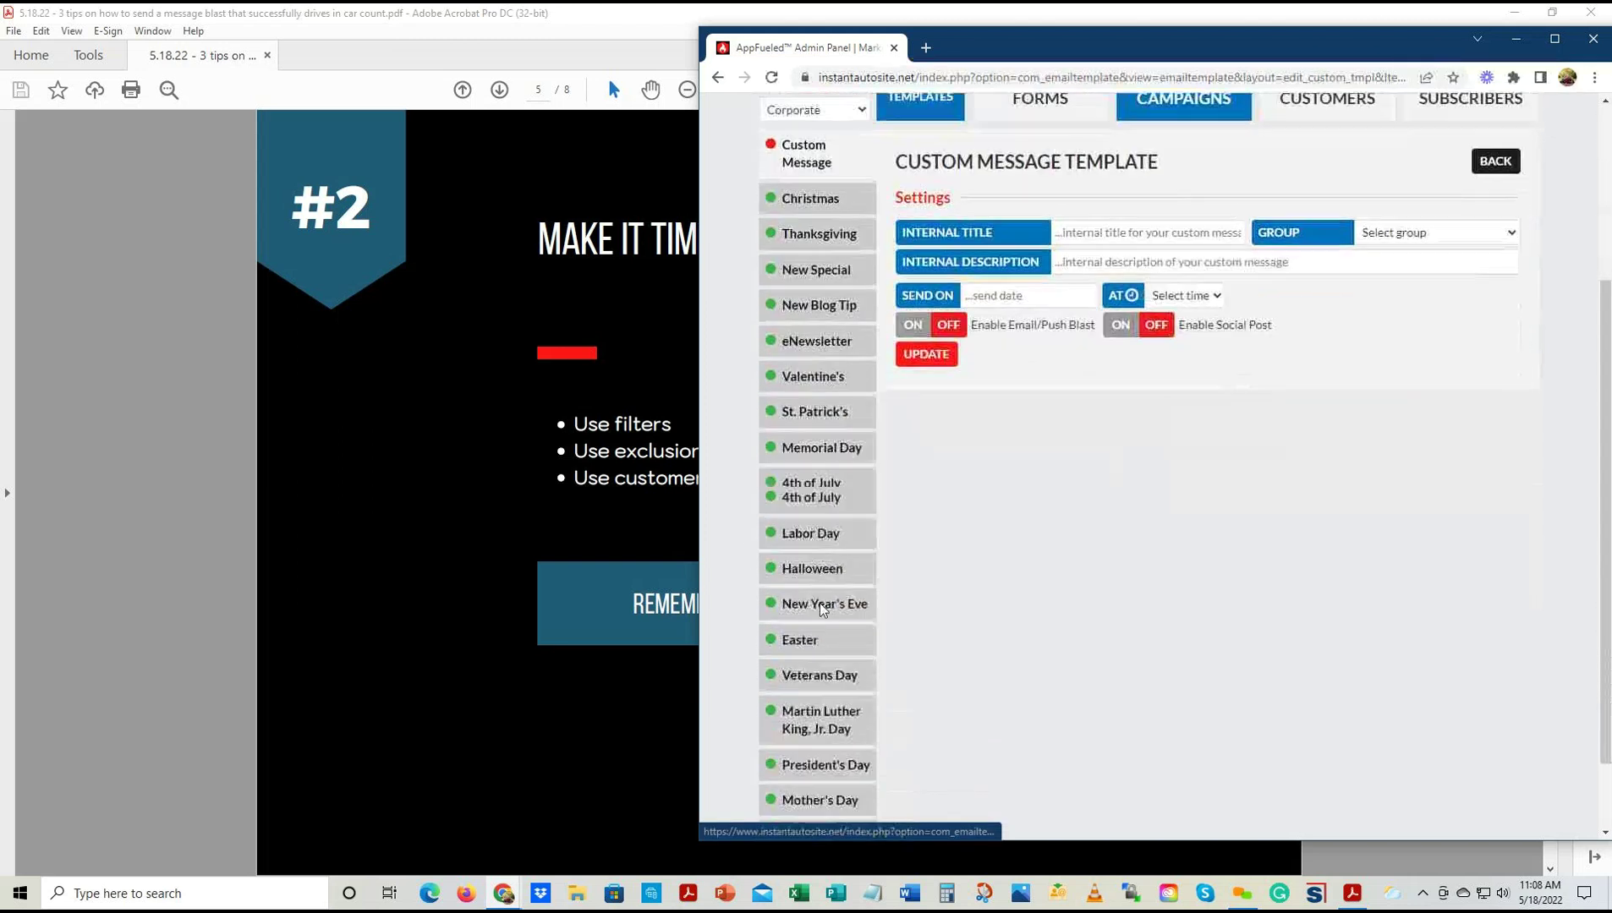
scroll(828, 740, up, 3)
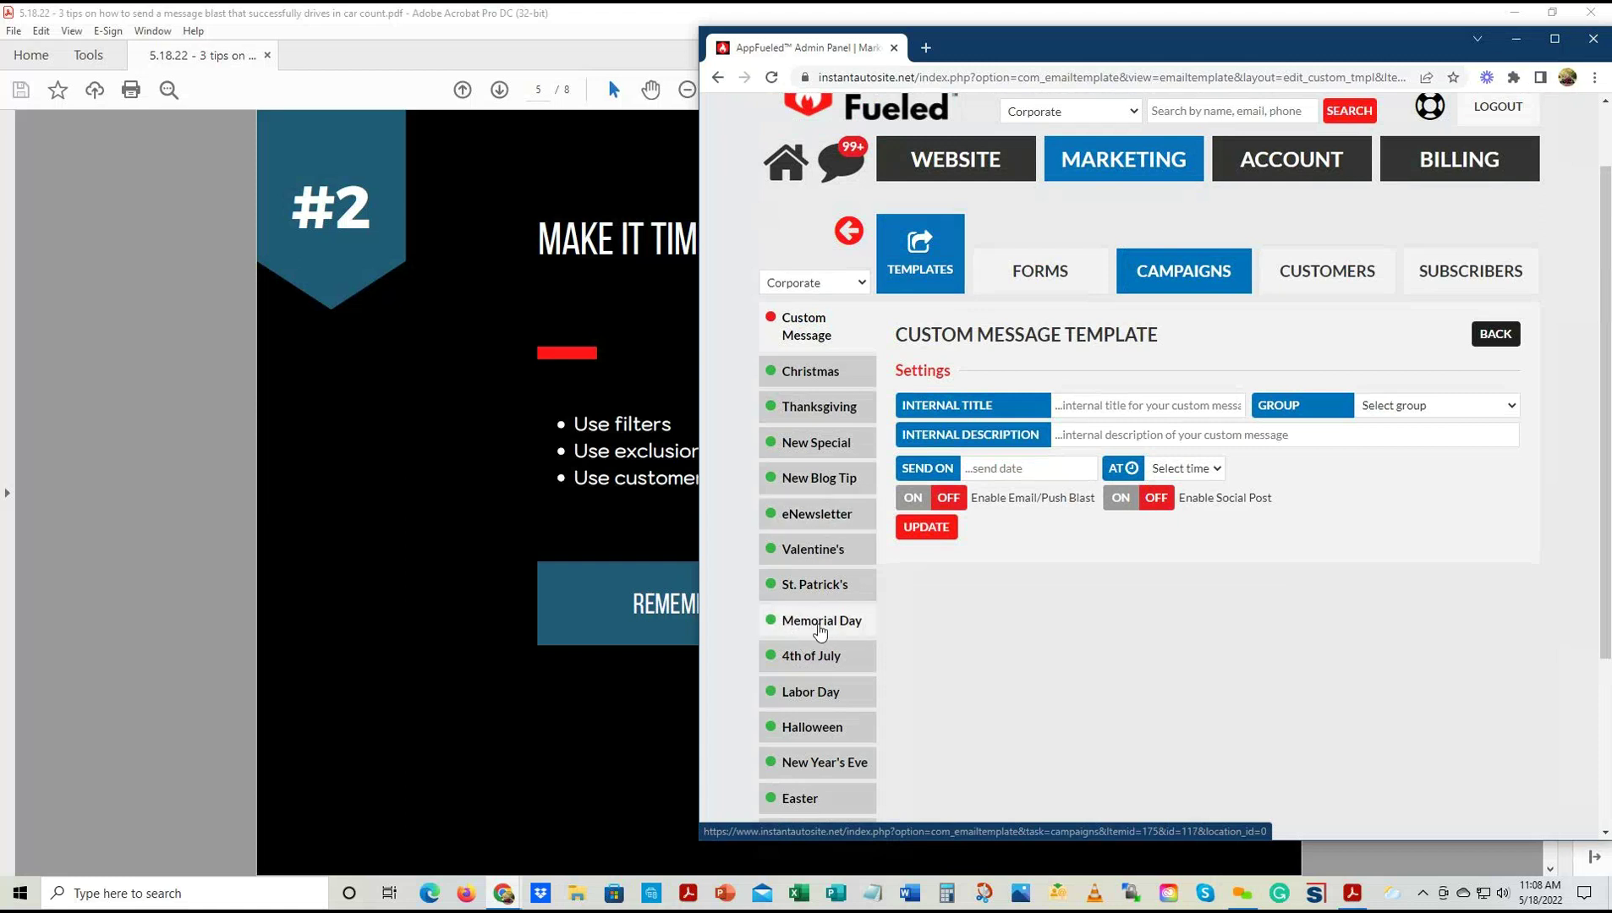
Set the template's internal title to "Memorial Day Recognition", its description to "Honor!" and its group to Specials
click(1073, 405)
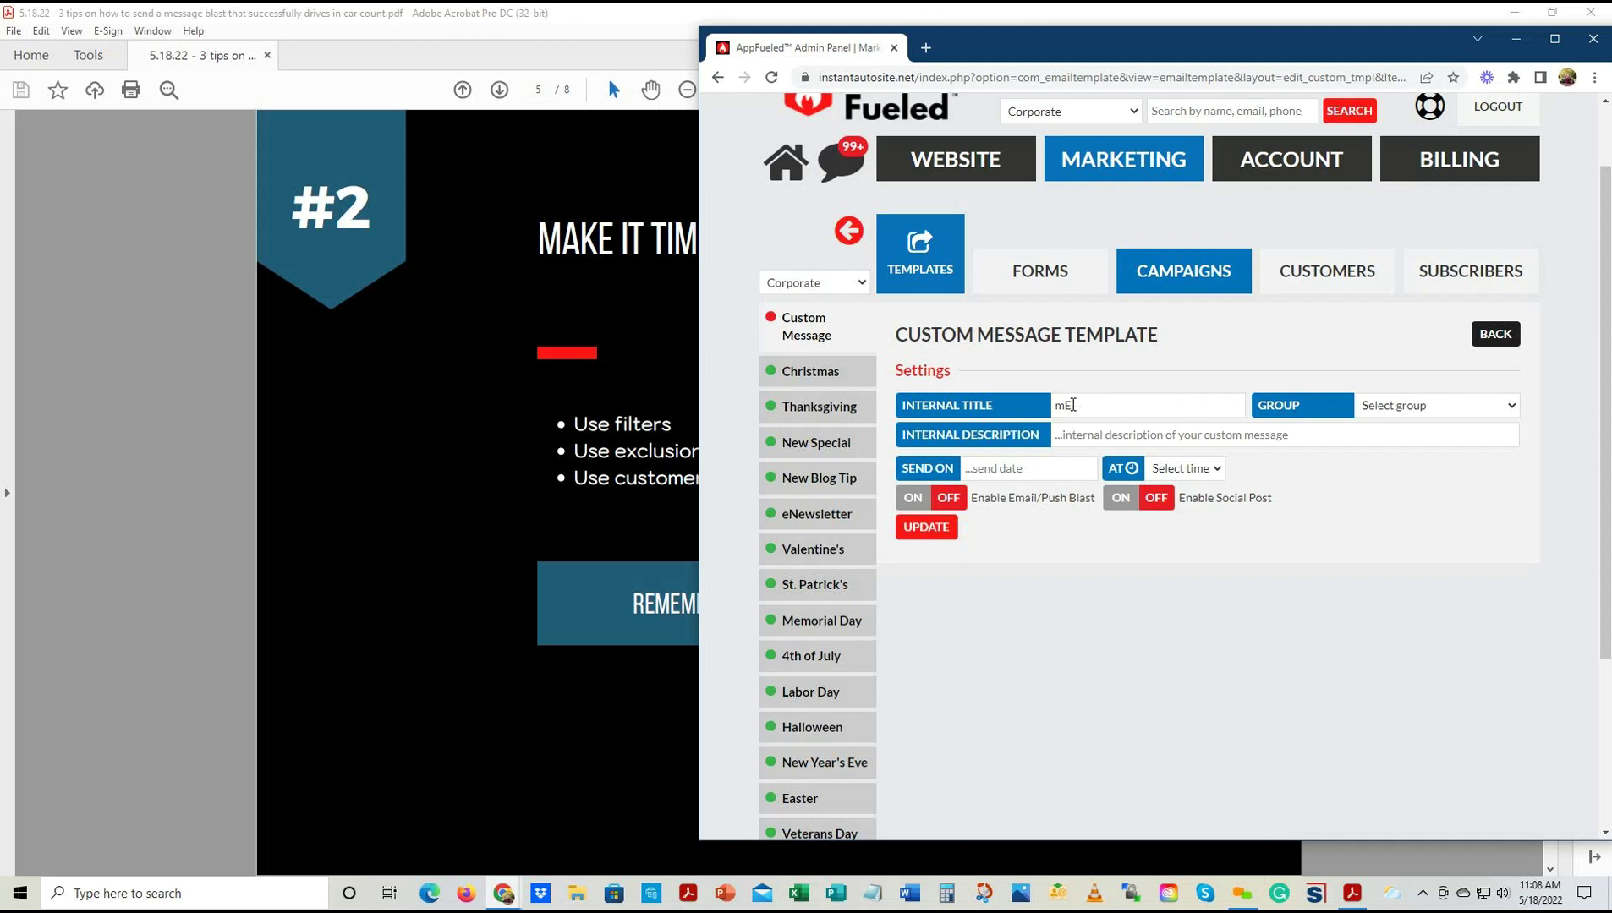
text(Memorial Day Recognition)
click(1096, 433)
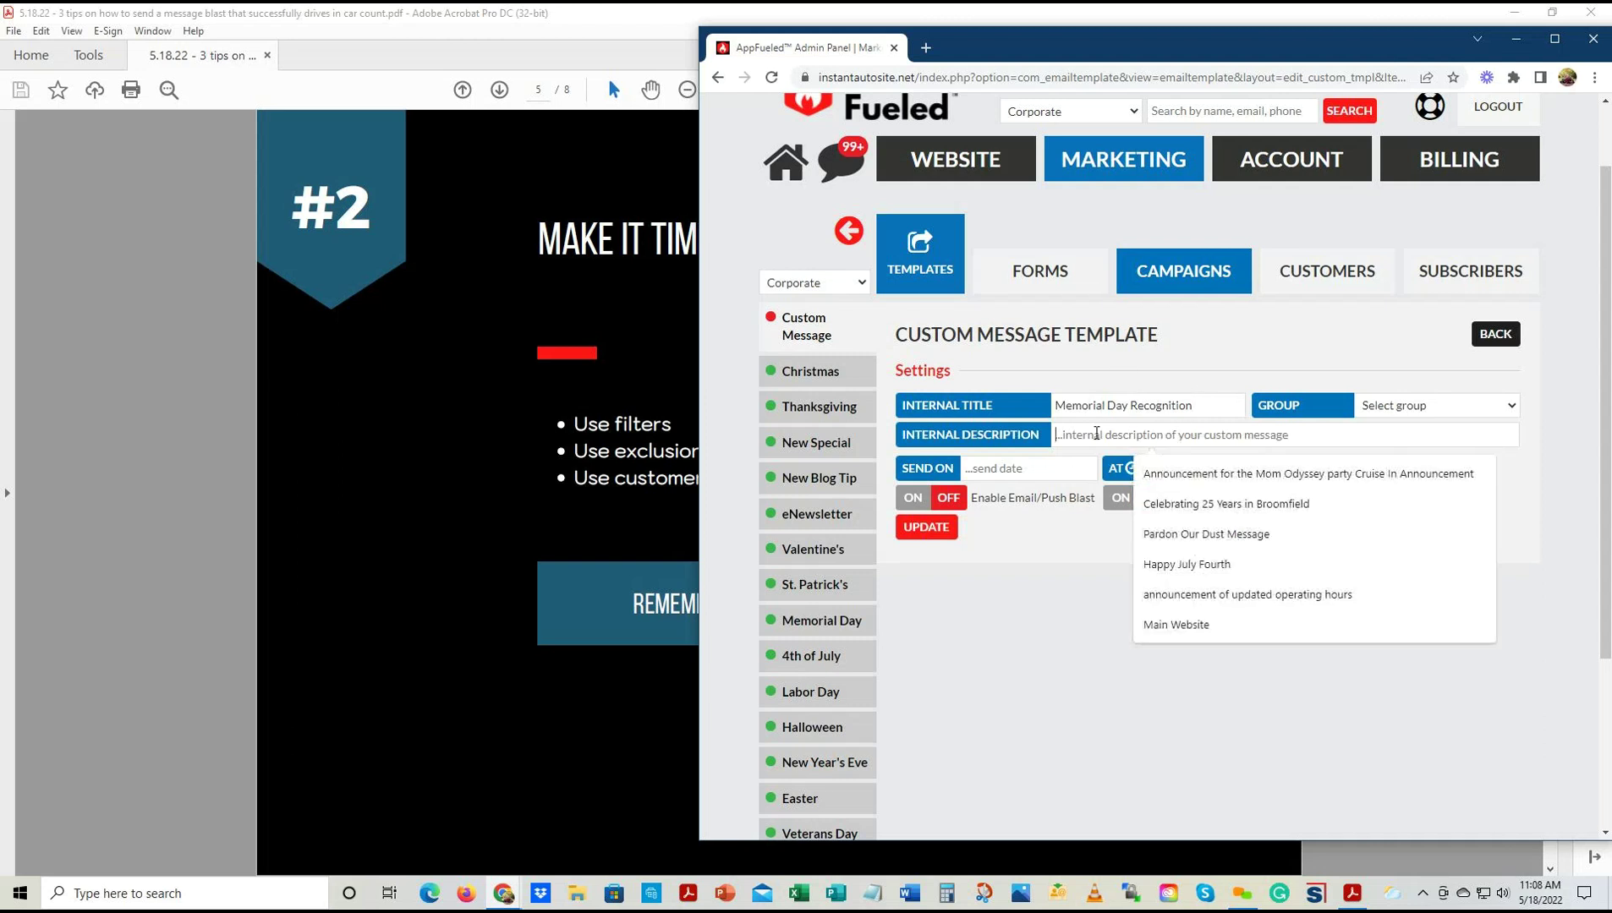
text(Honor!)
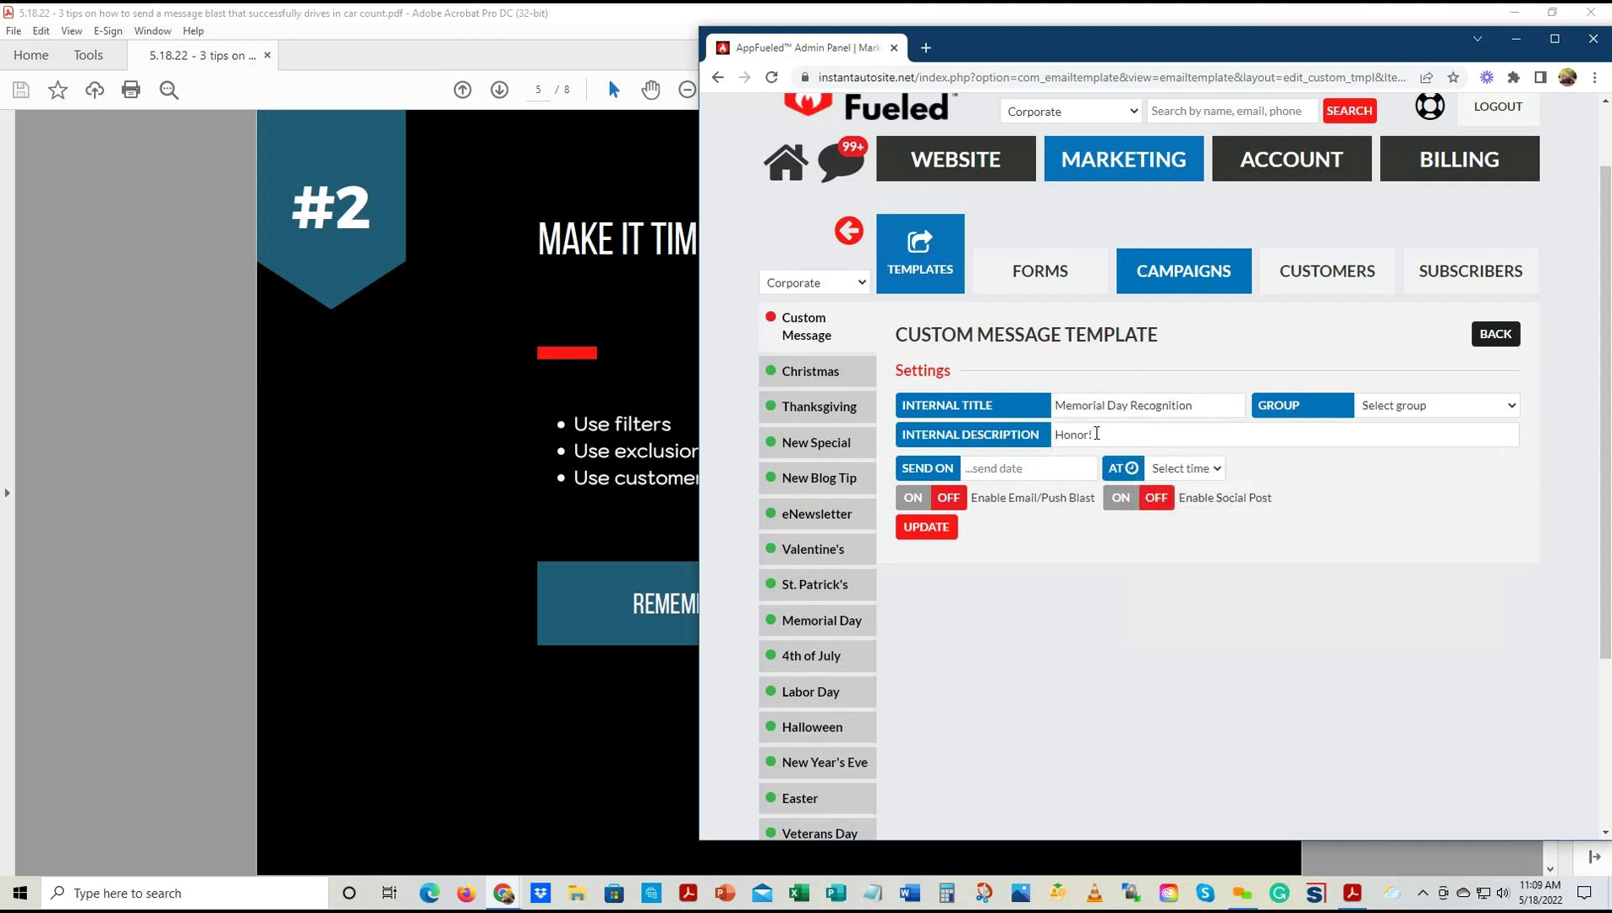
click(1429, 405)
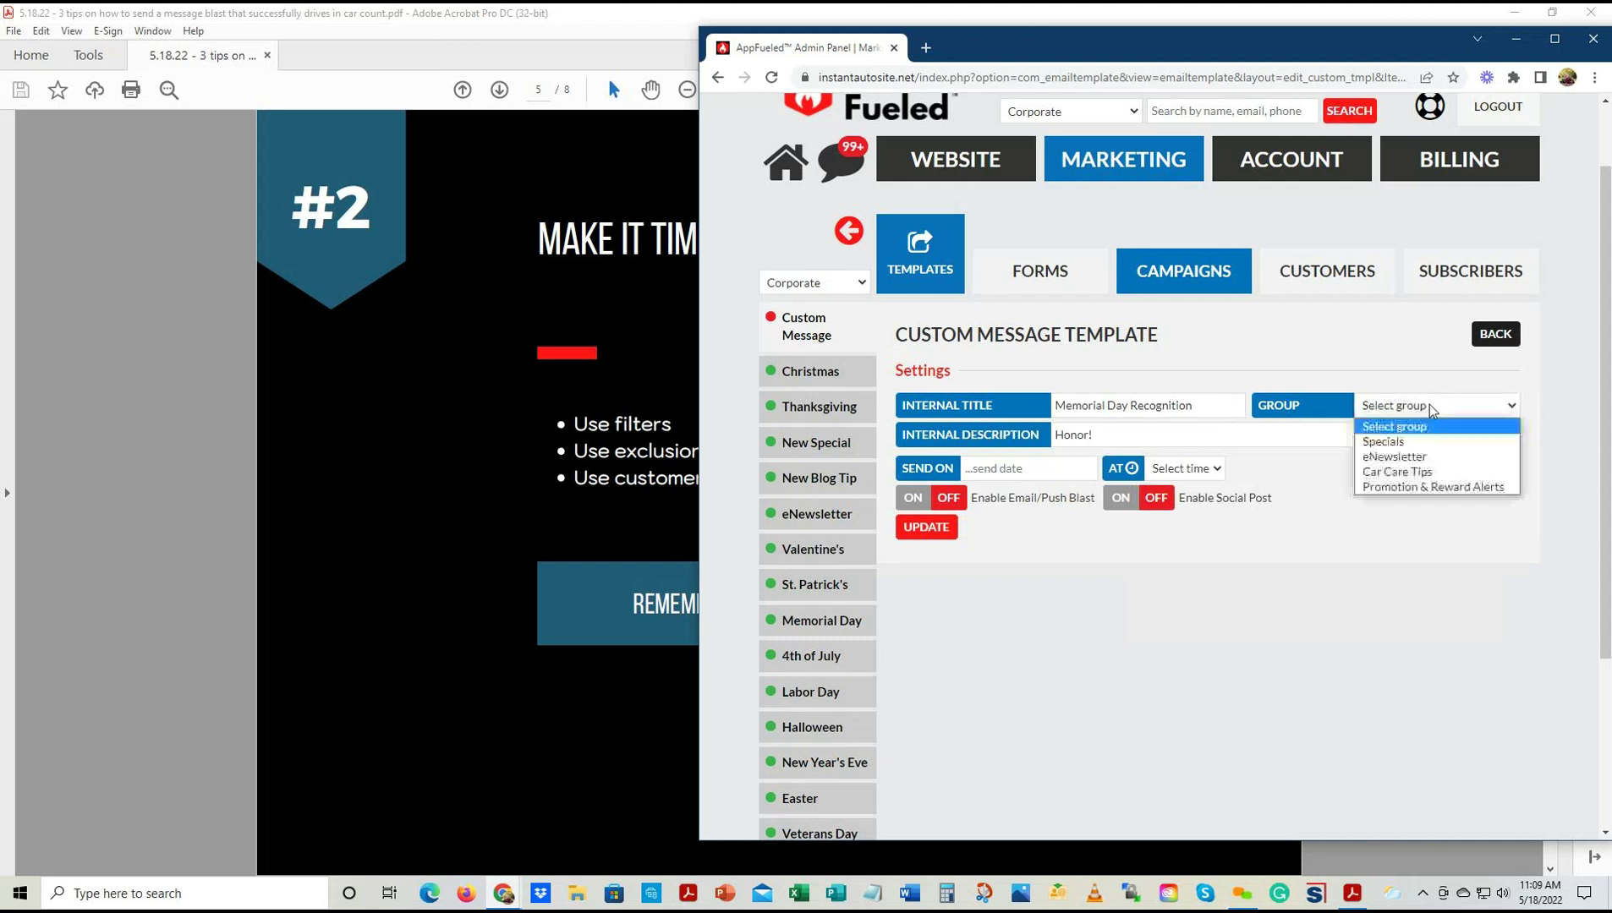
click(1387, 440)
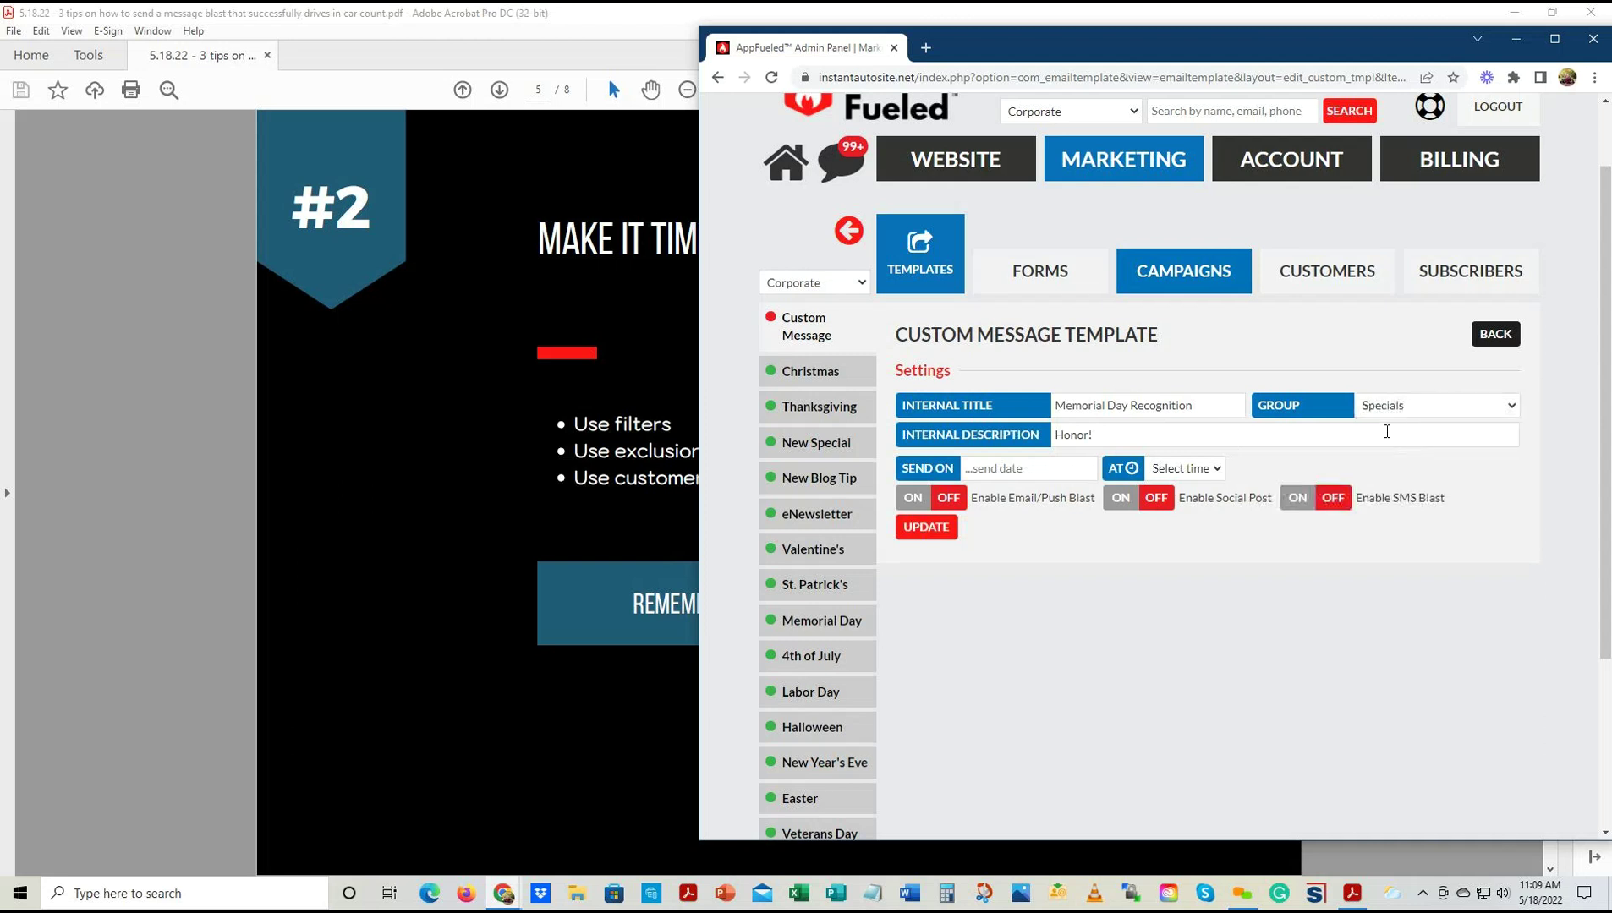
Schedule the custom message to be sent on 05-26-2022 at 10 am
click(990, 470)
click(1052, 431)
click(1168, 468)
click(1192, 539)
Enable the email/push blast, social post and SMS blast for the custom message and save the template settings
click(914, 499)
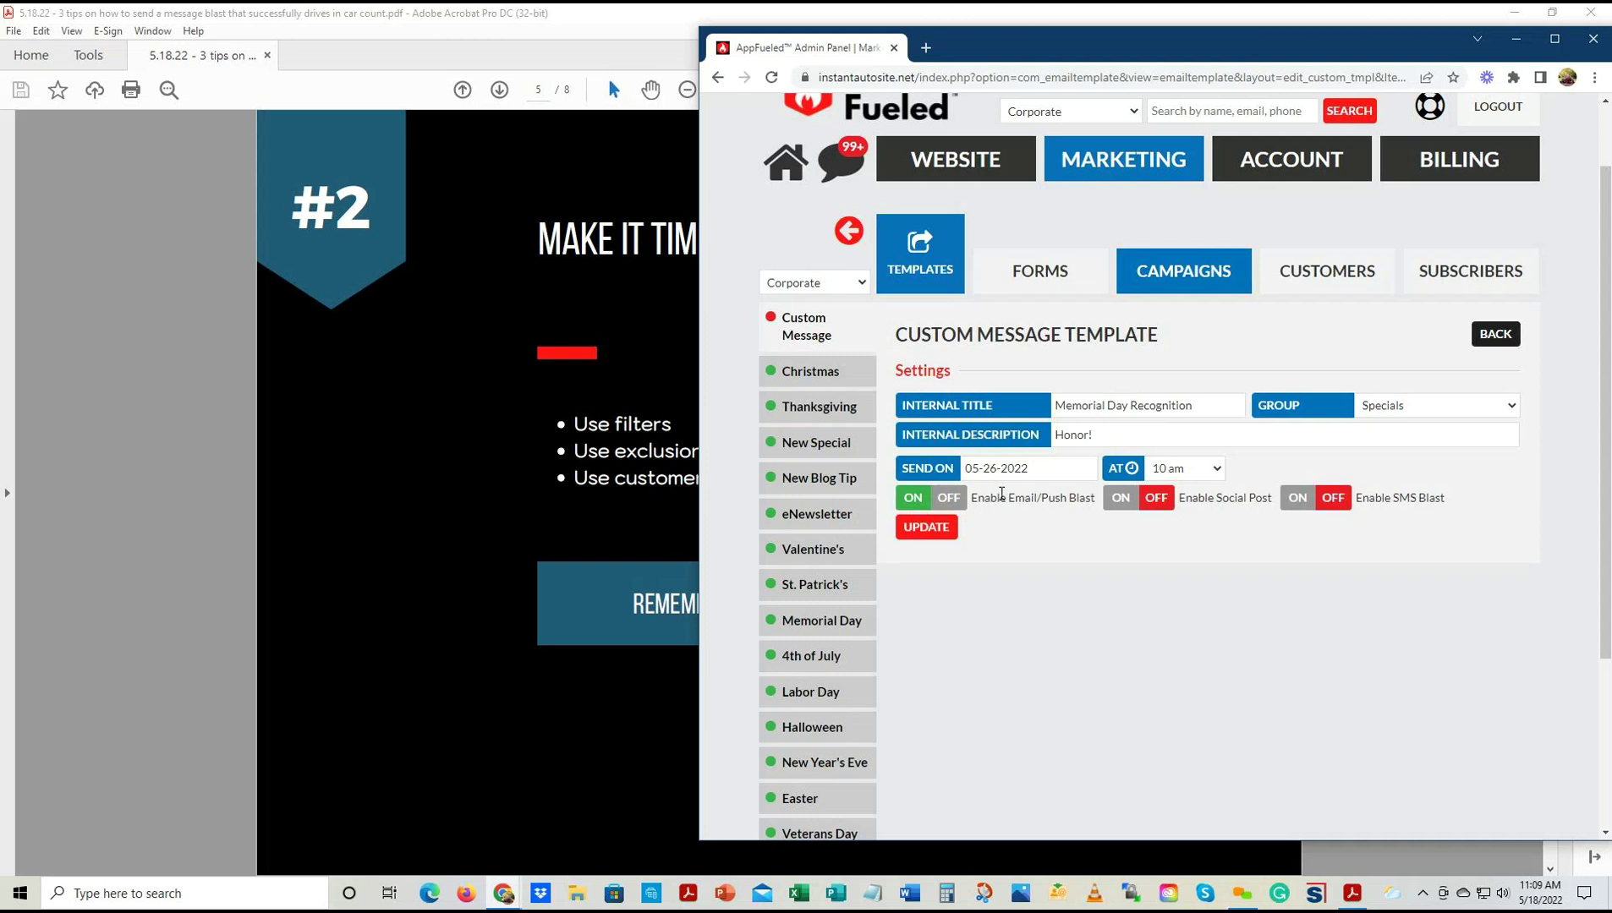
drag(973, 499, 1096, 505)
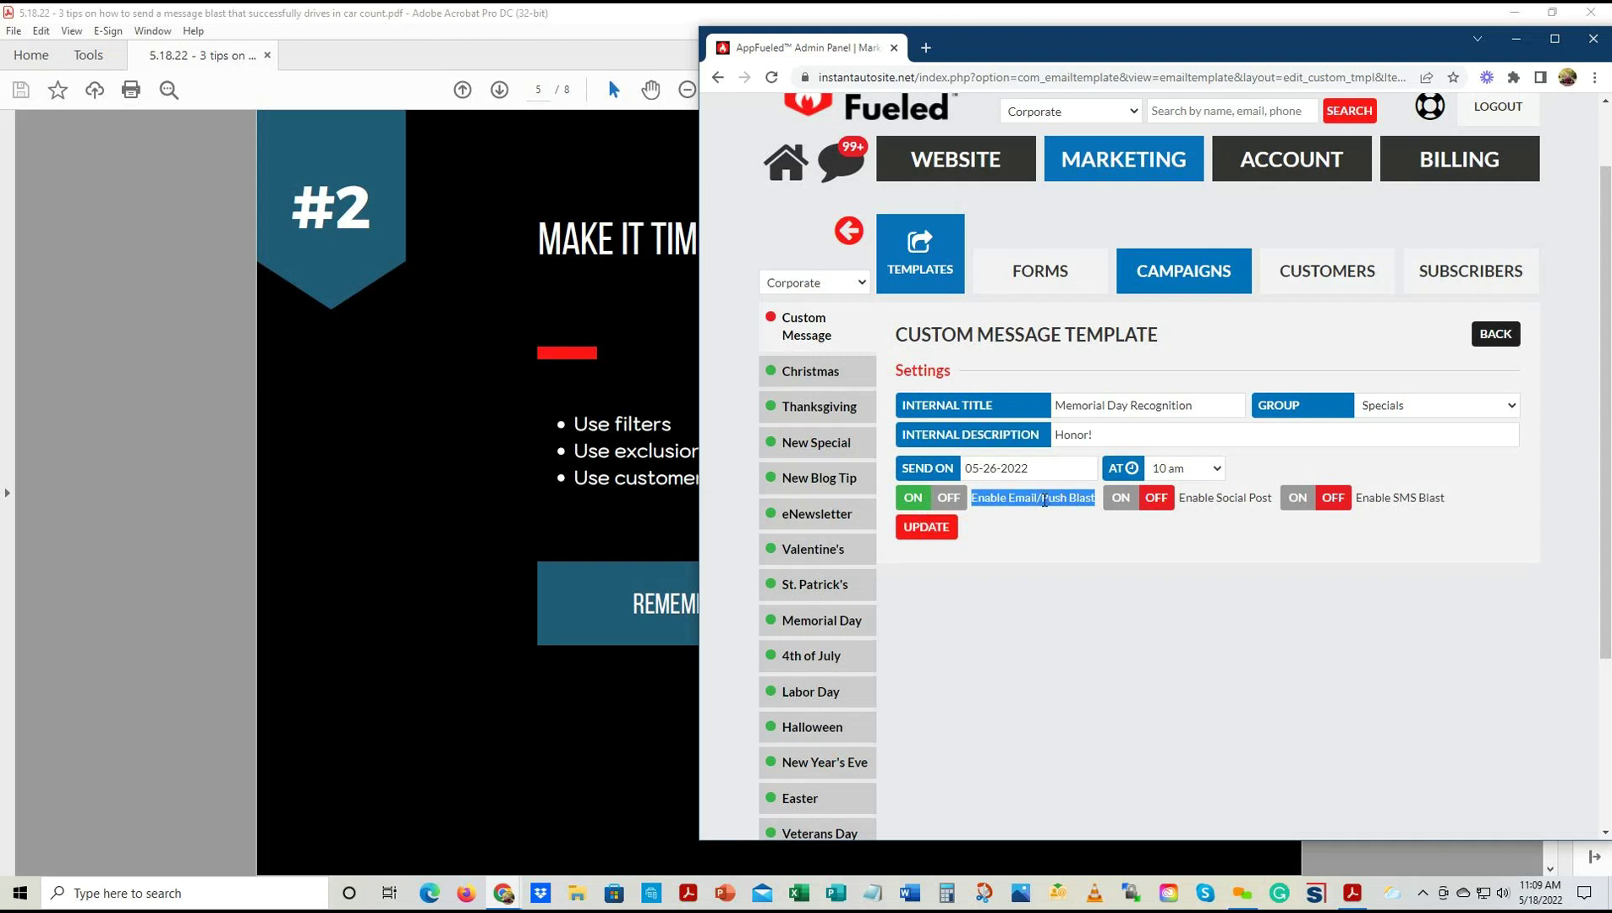
click(1017, 497)
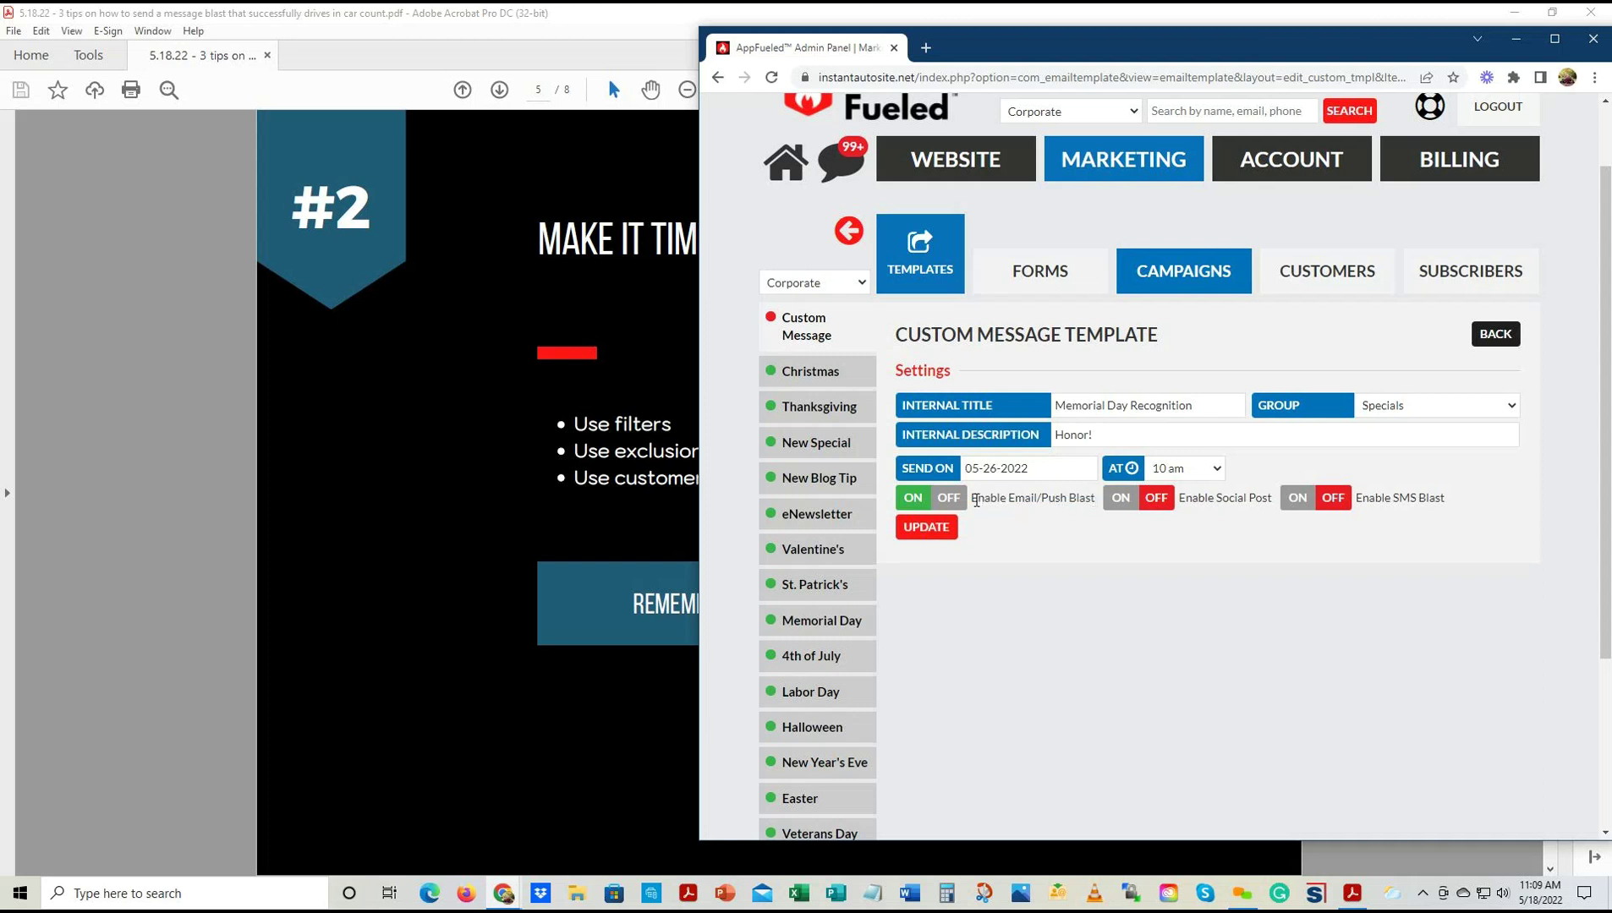
drag(975, 500, 1098, 499)
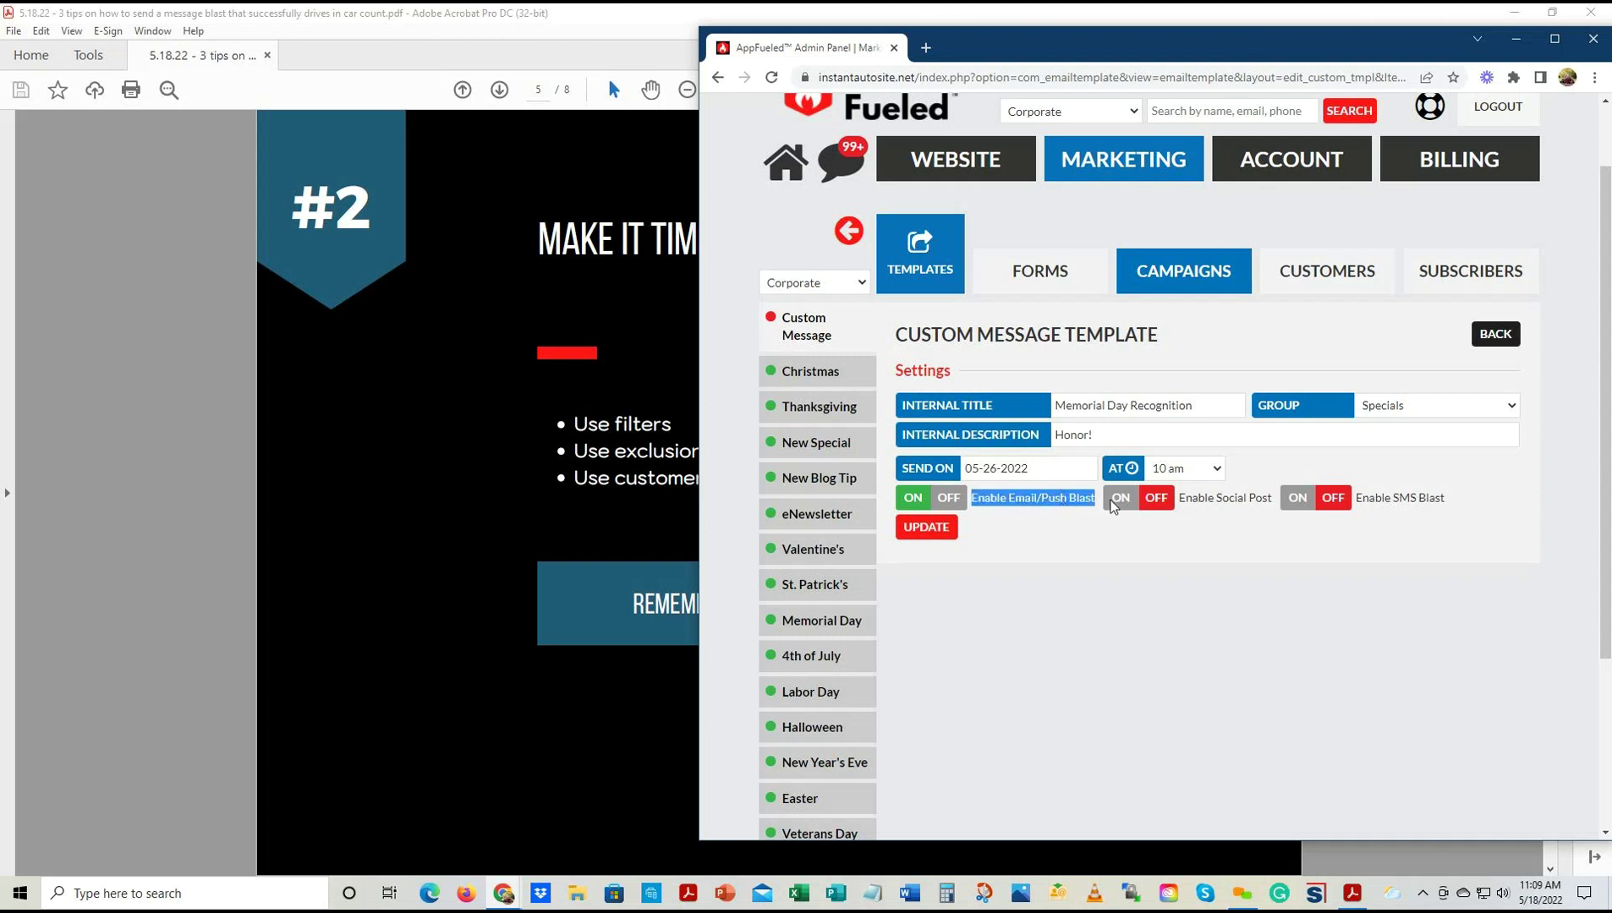
click(1141, 502)
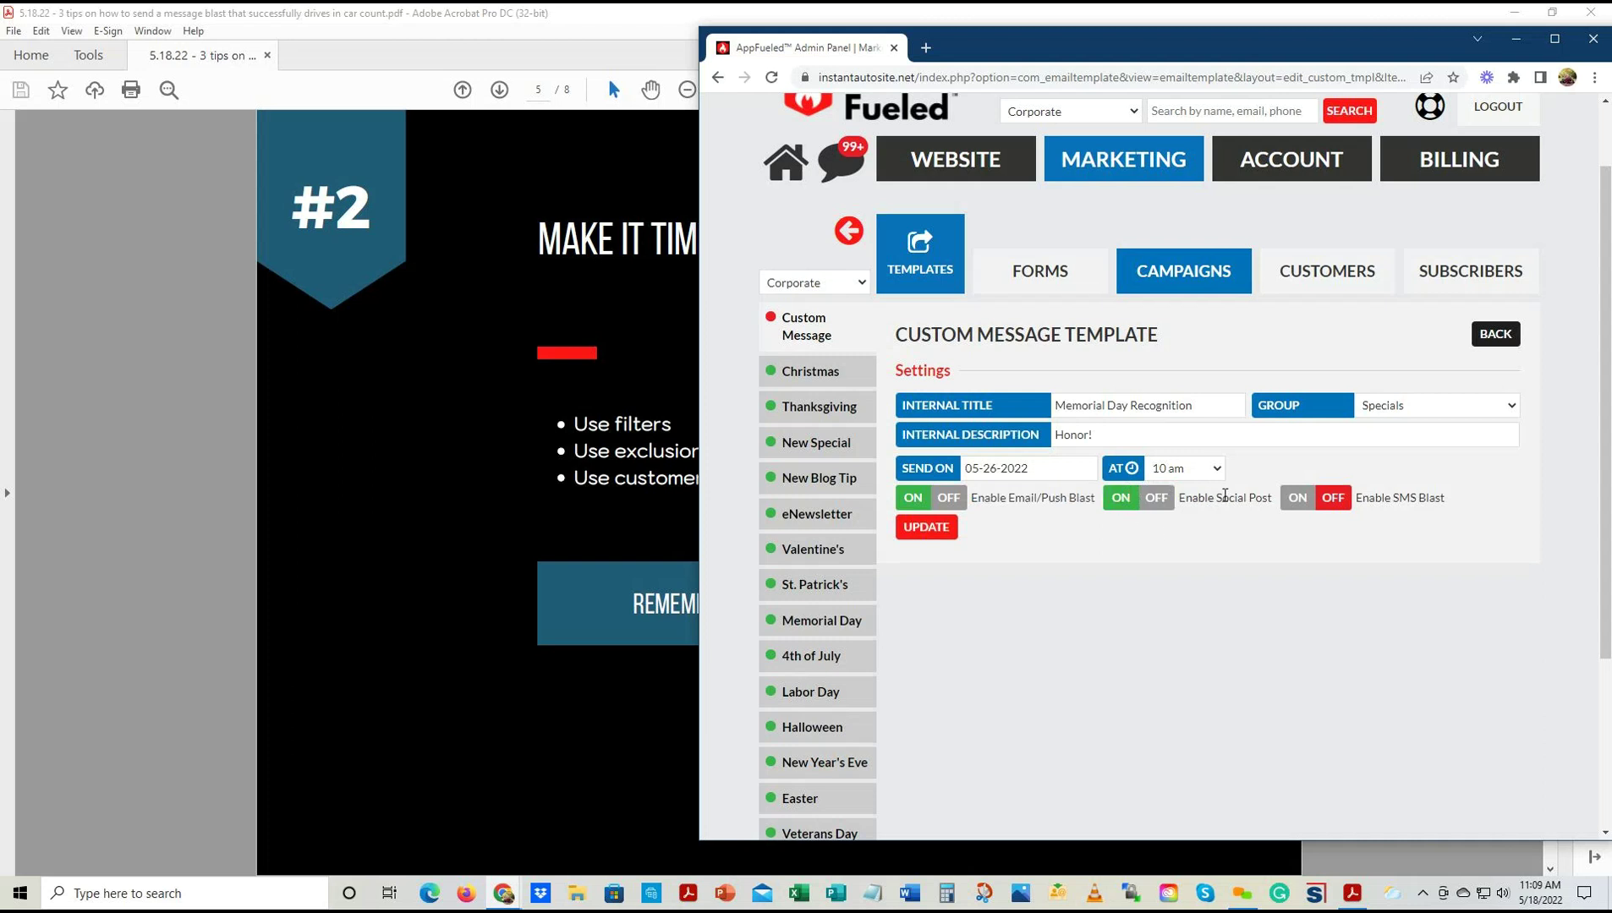
click(1307, 499)
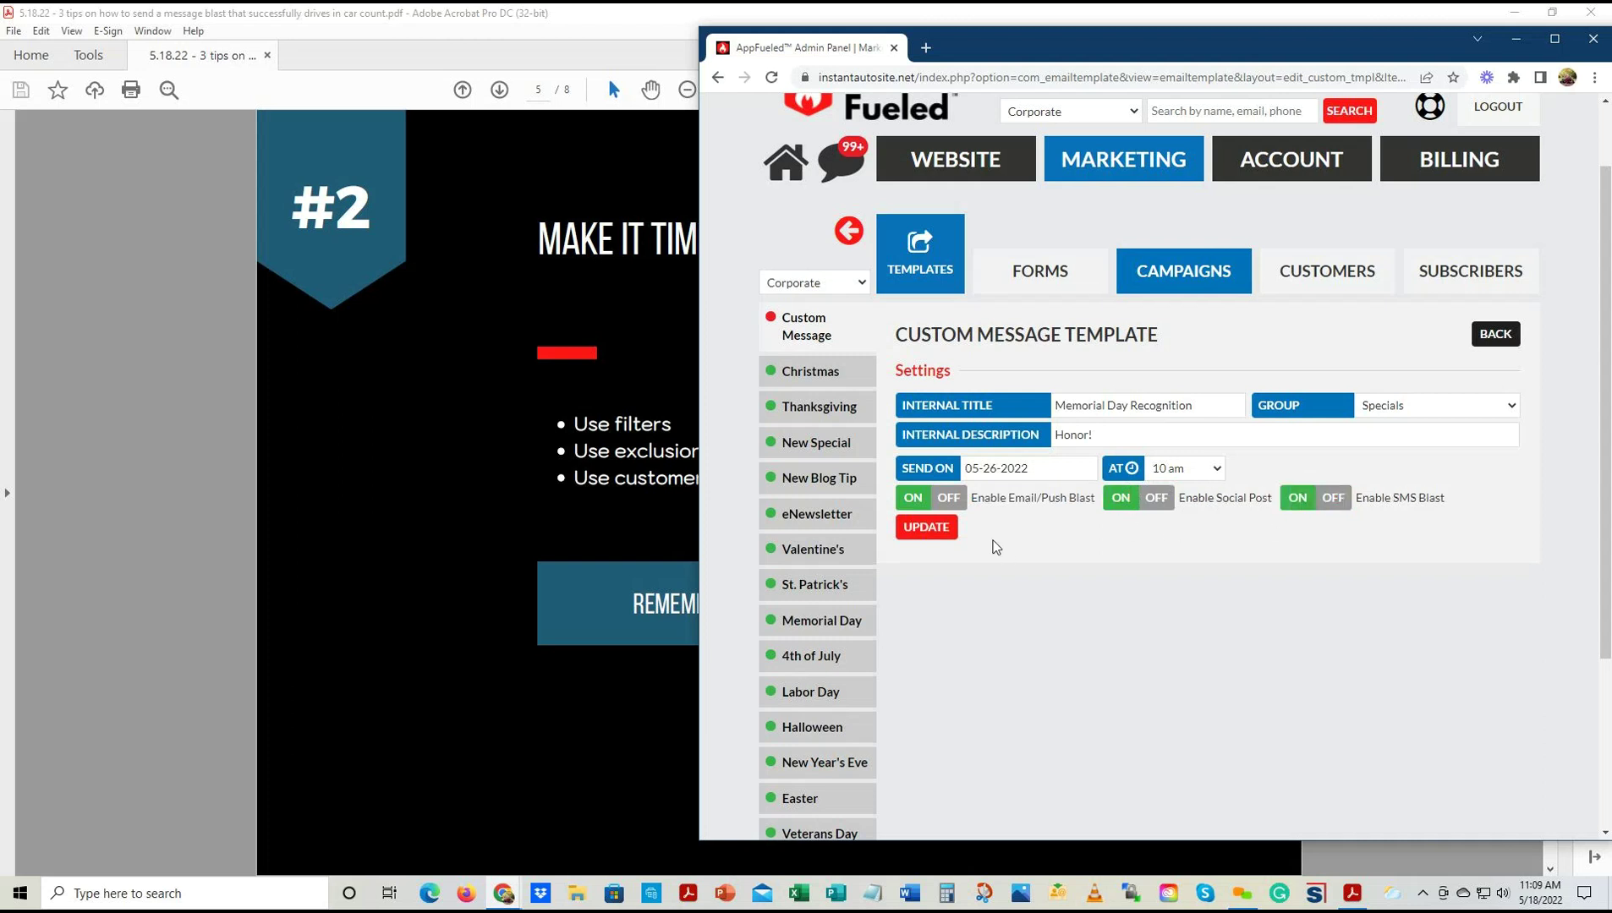
click(938, 531)
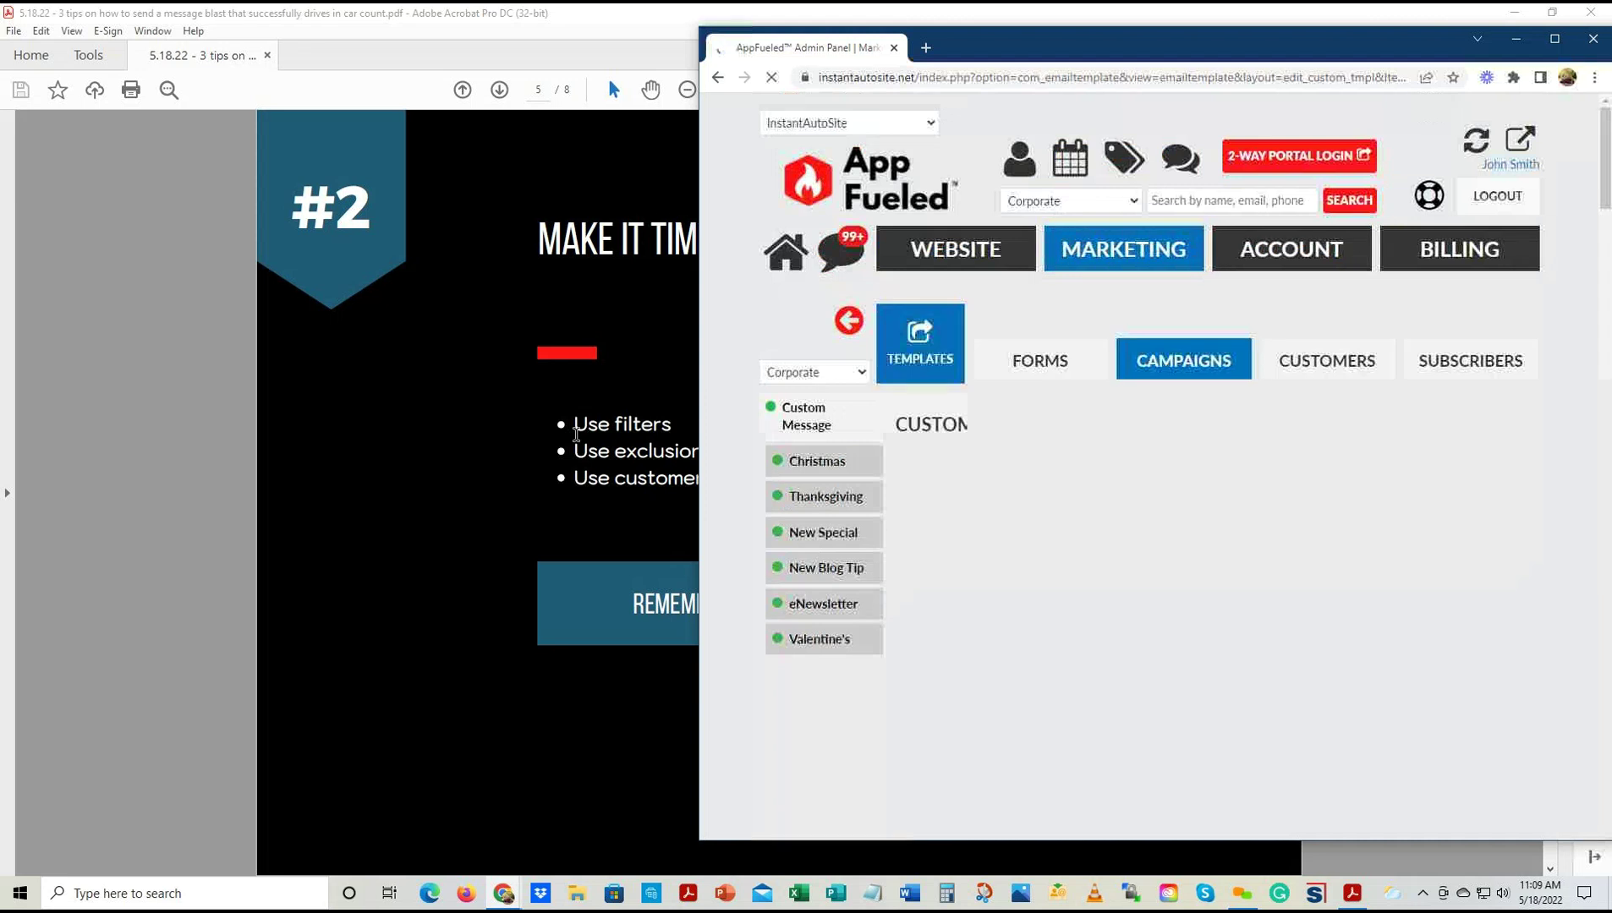
In the message filter settings, target customers whose last visit was more than 3 months ago
scroll(1087, 394, down, 4)
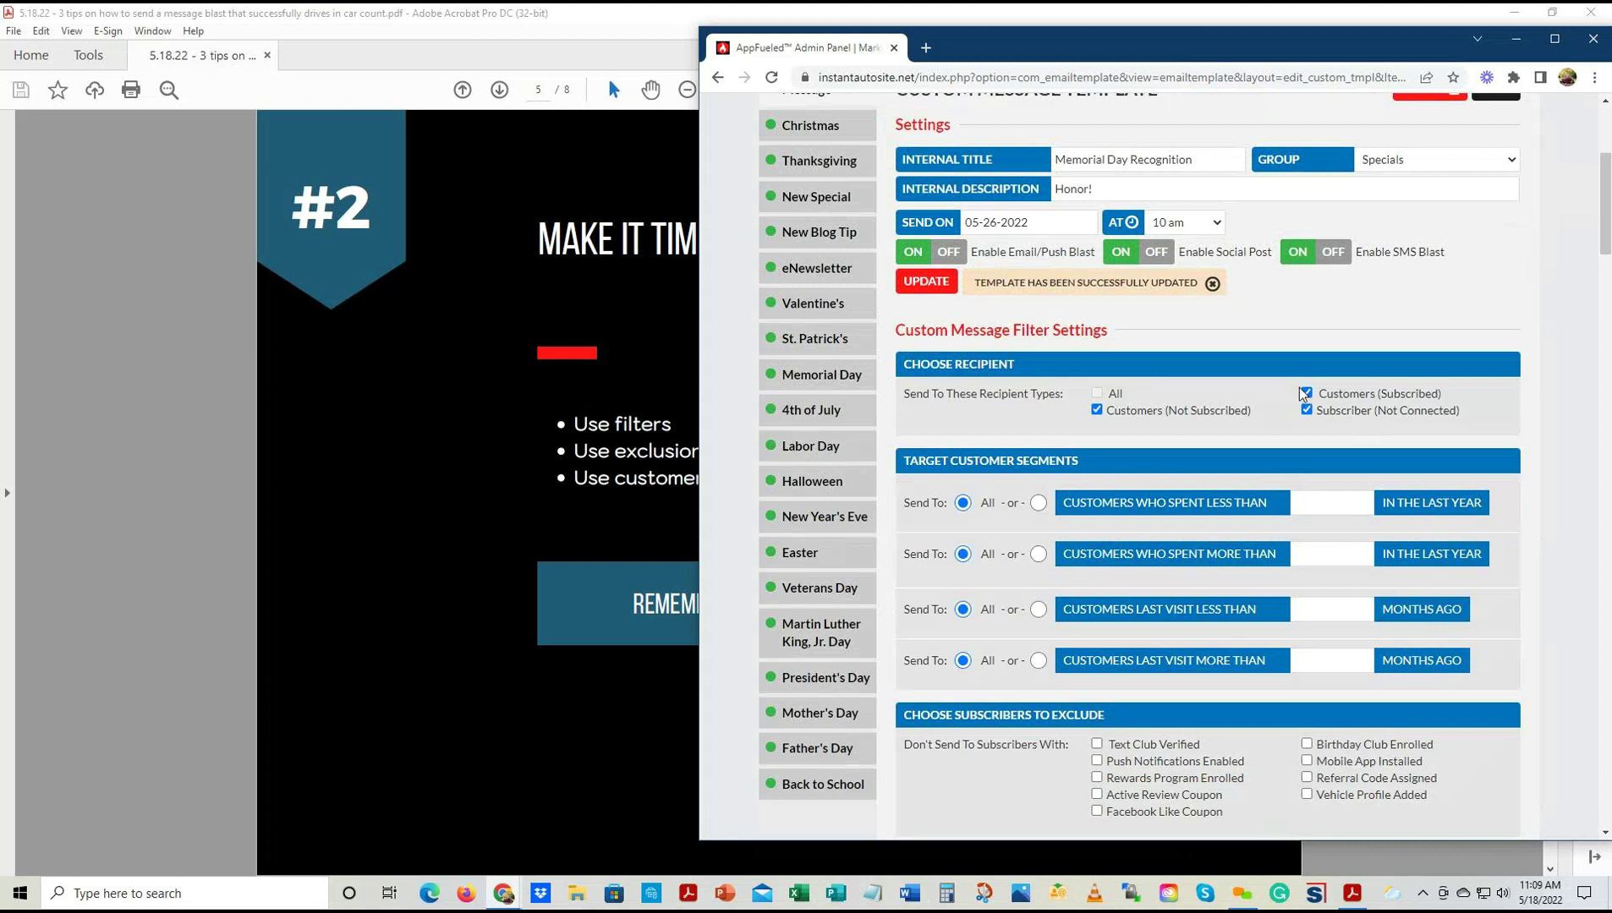
scroll(1062, 359, down, 1)
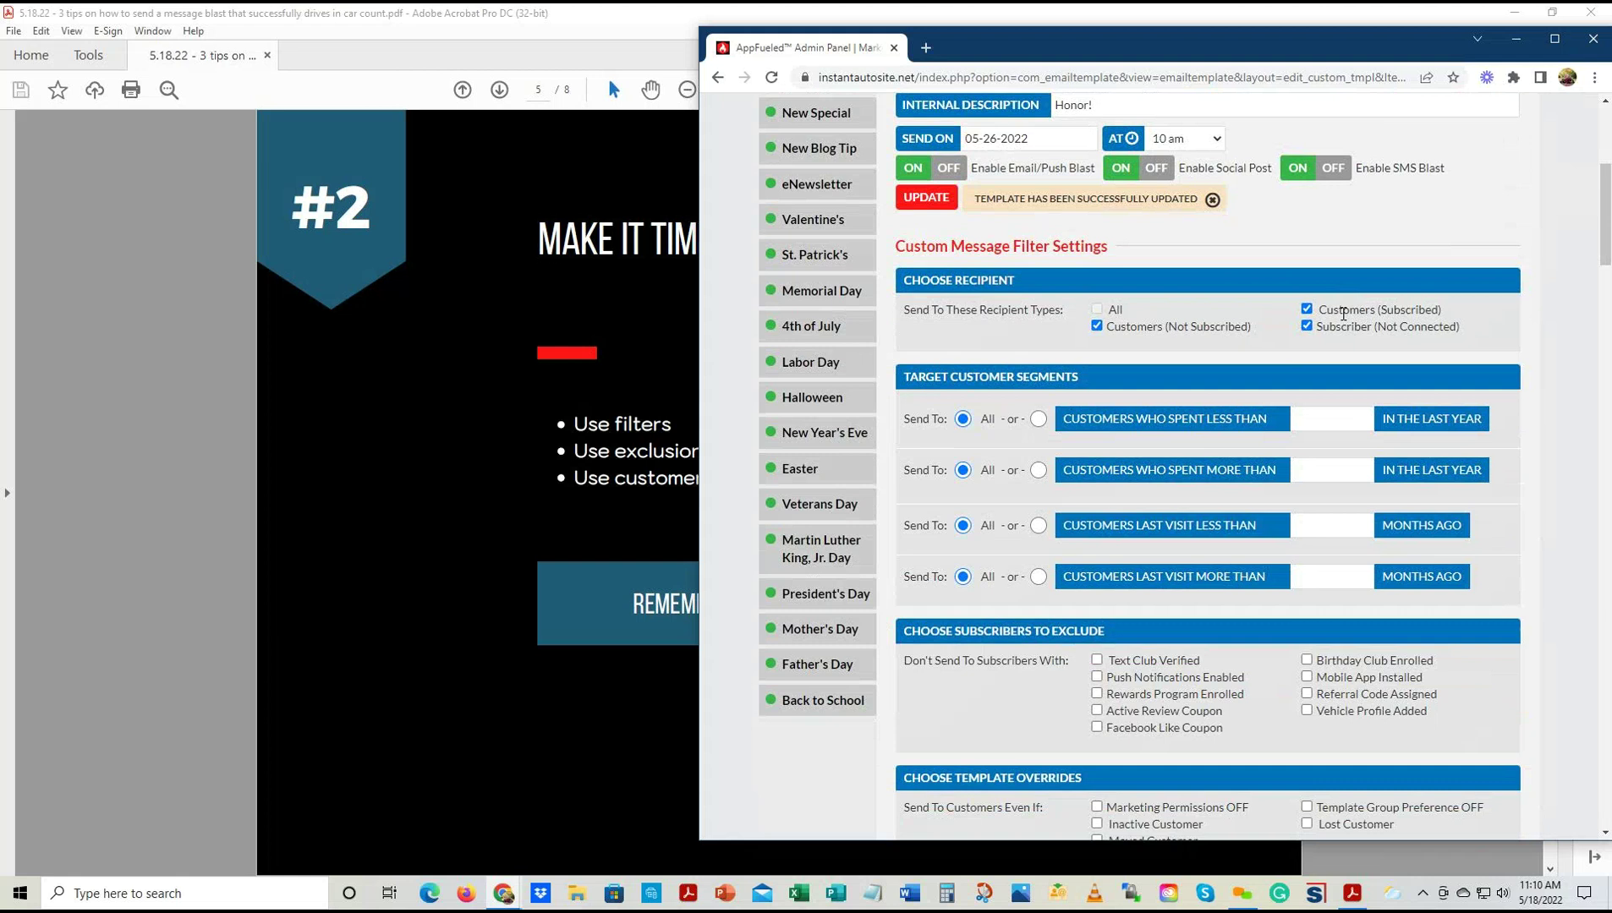
scroll(1080, 441, down, 1)
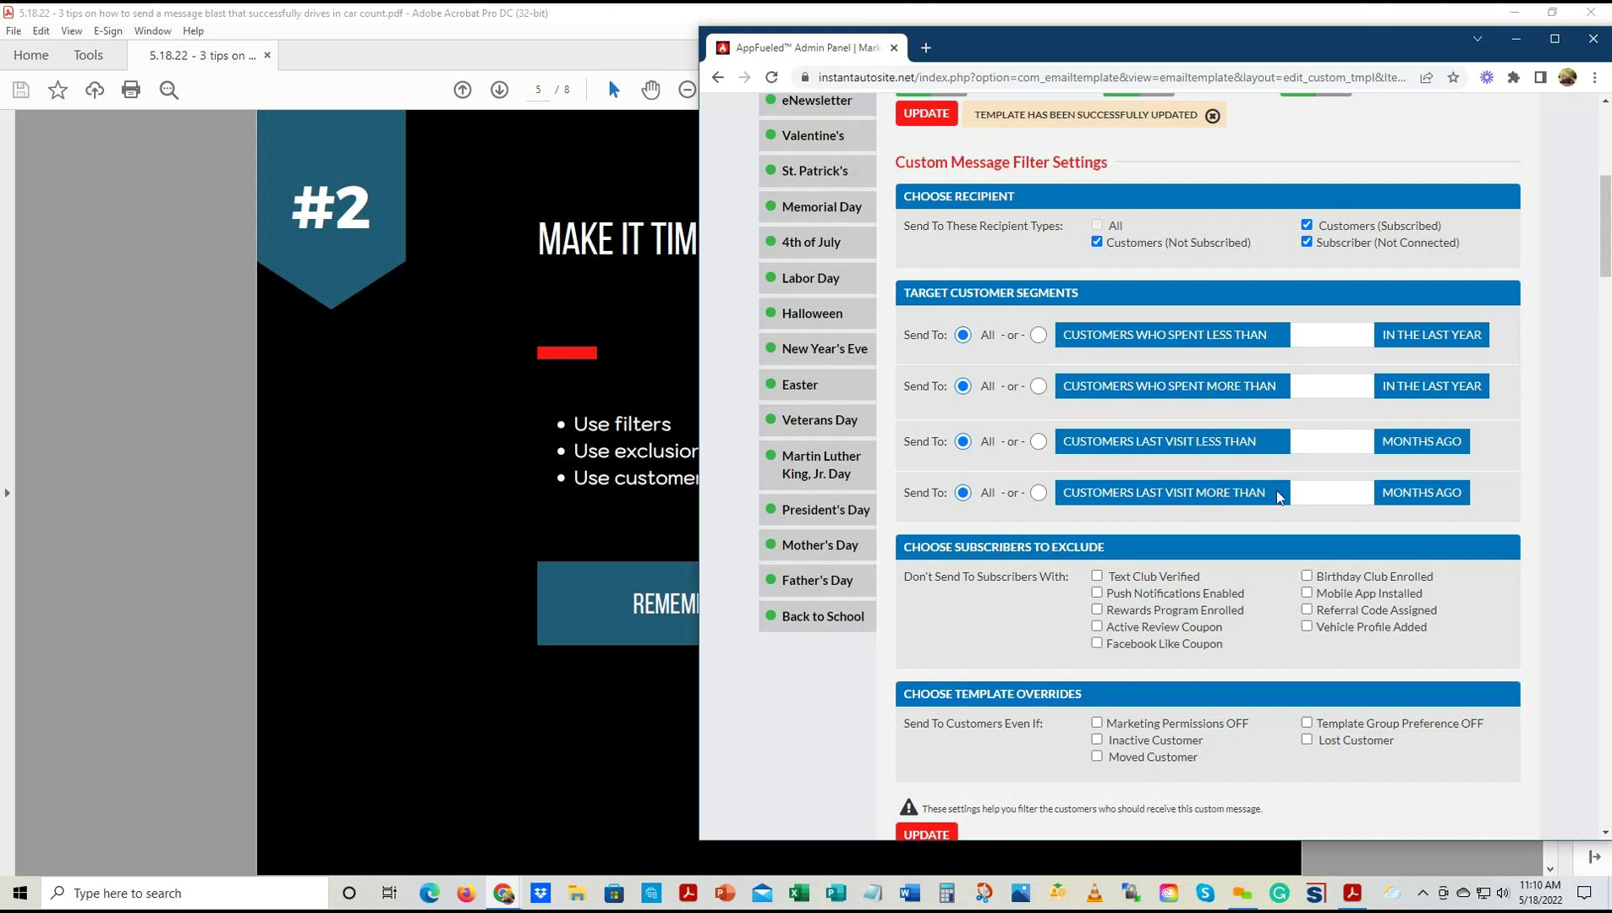
click(1039, 493)
click(1337, 483)
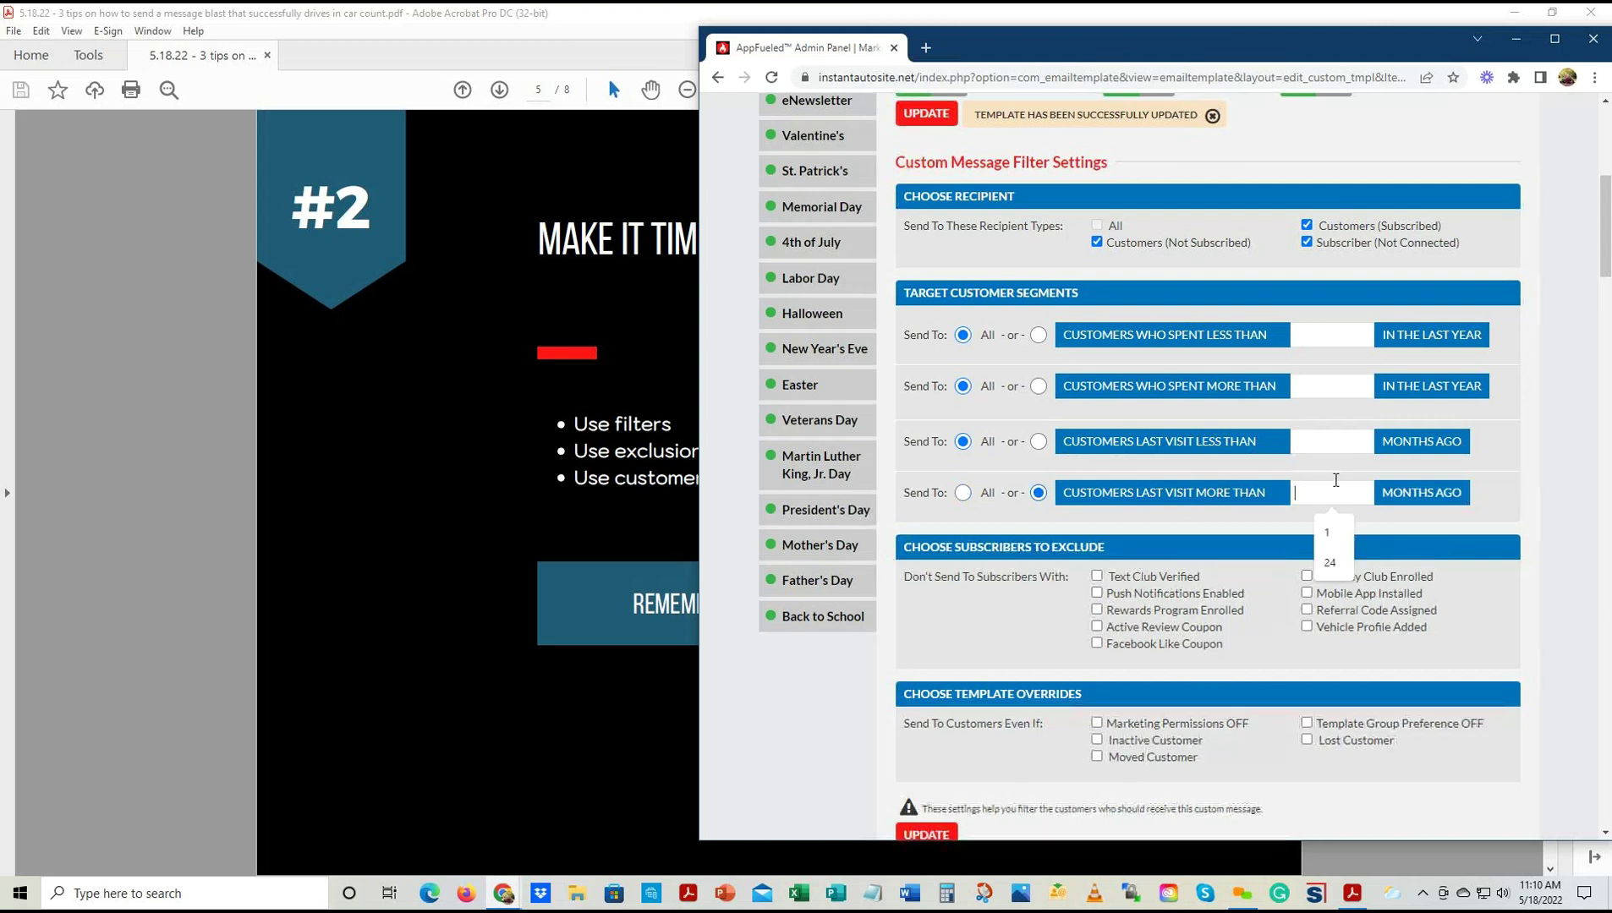
text(3)
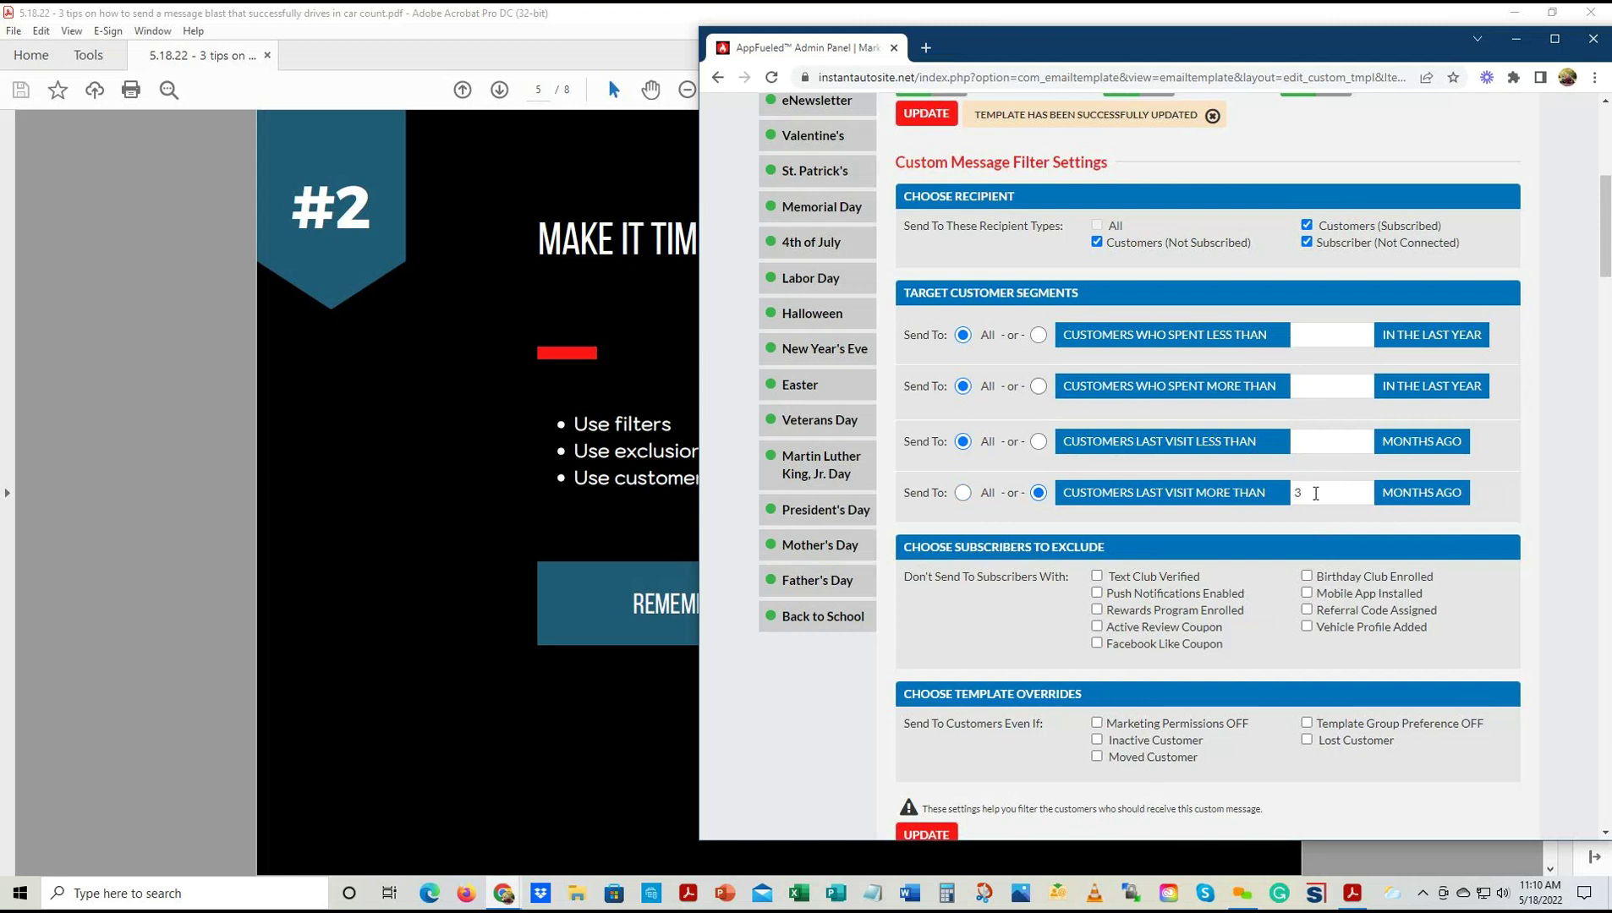
Target customers who spent less than 500 in the last year, and review the subscriber exclusions and template overrides
click(1037, 336)
click(1307, 336)
text(500)
drag(1319, 336, 1262, 337)
click(1336, 339)
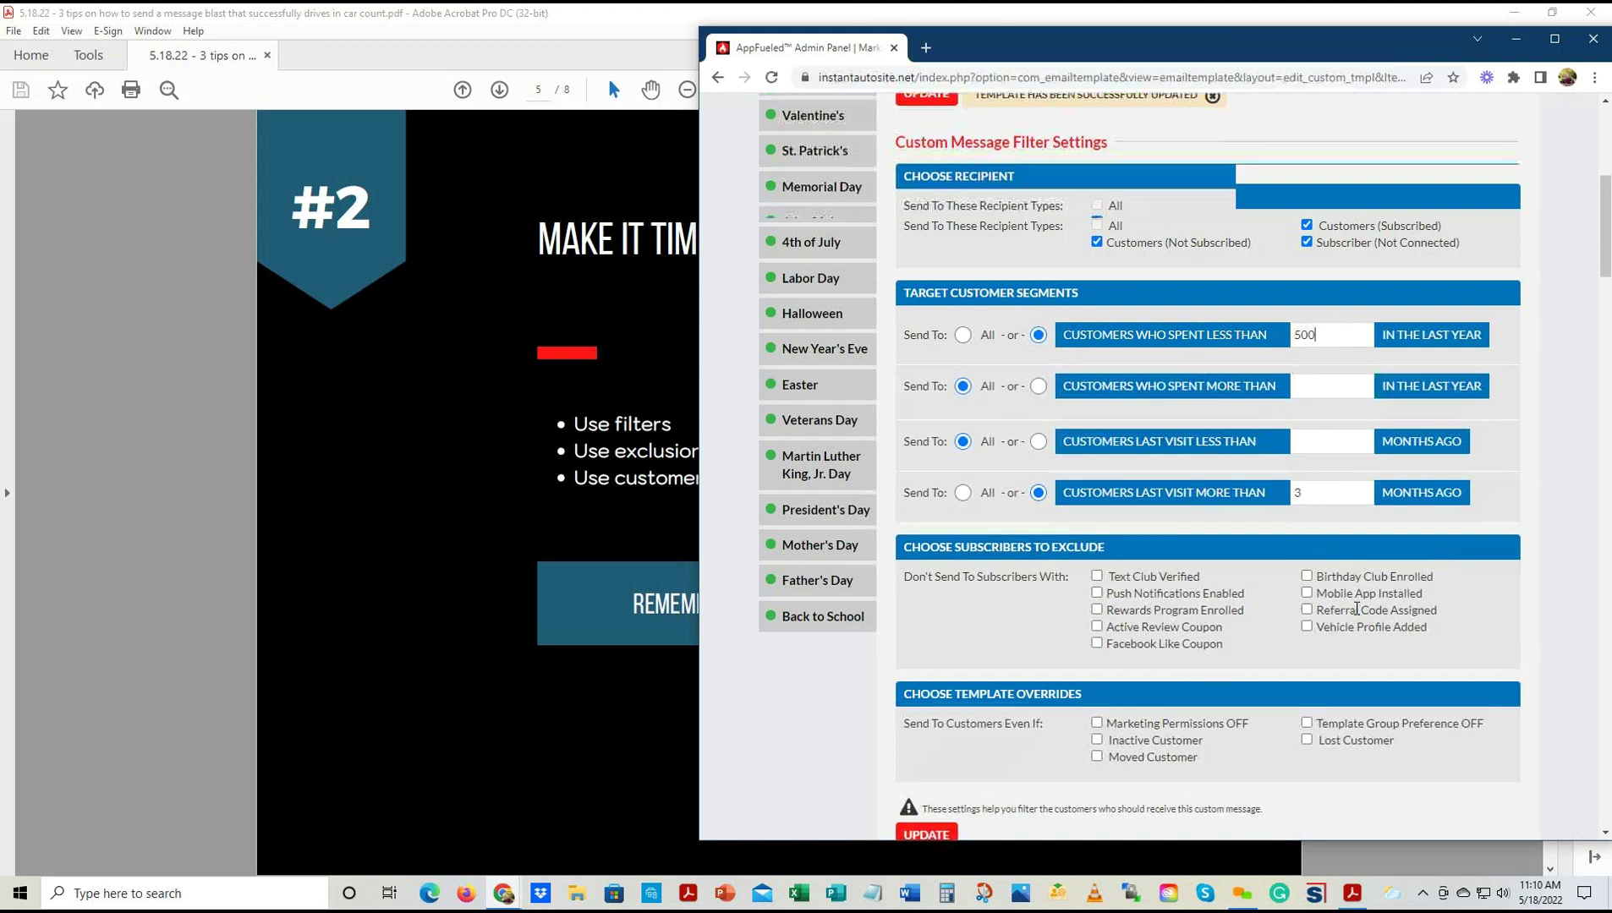
scroll(1363, 609, down, 1)
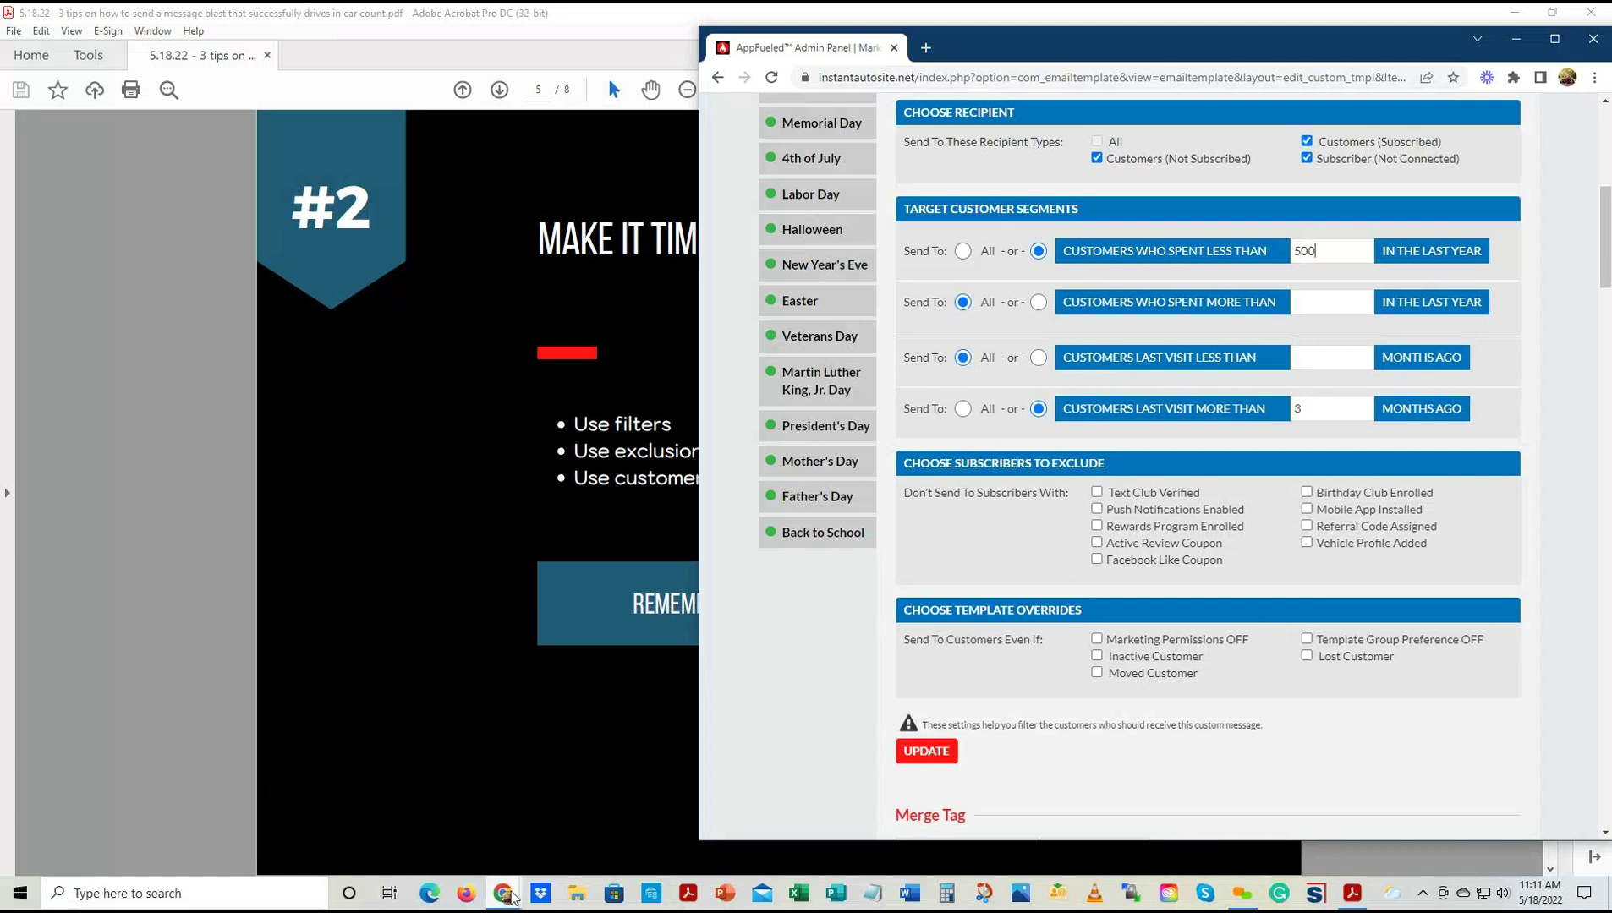
Switch to the AppFueled customer search in the incognito Chrome window and search for the demo customer by name
mouse_move(504, 893)
click(497, 846)
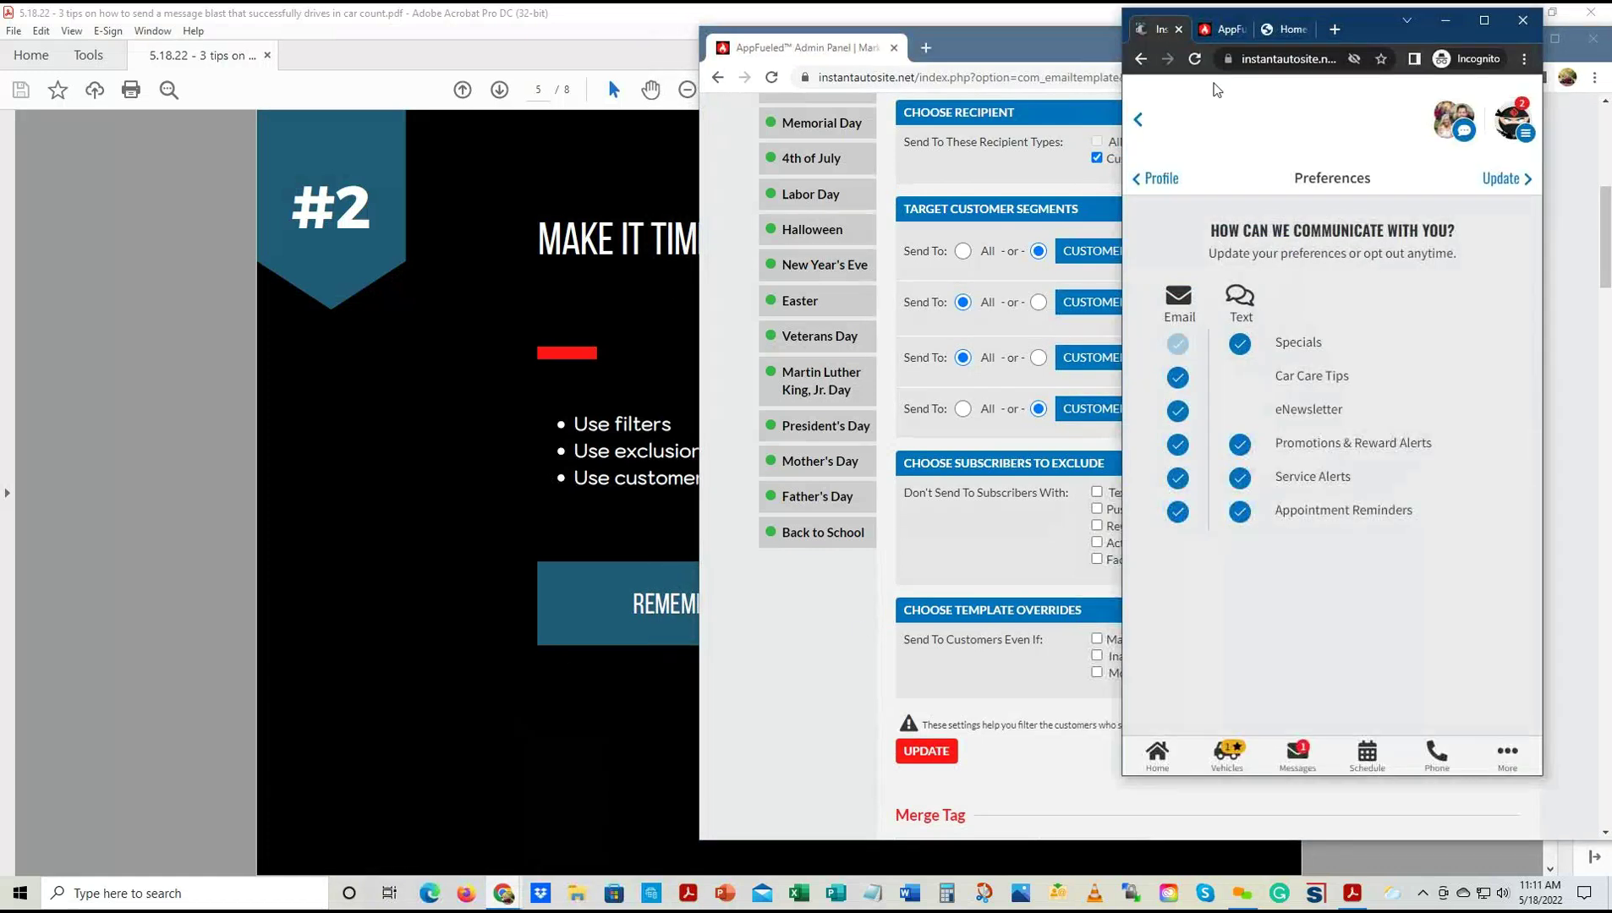
click(1224, 30)
text(skills)
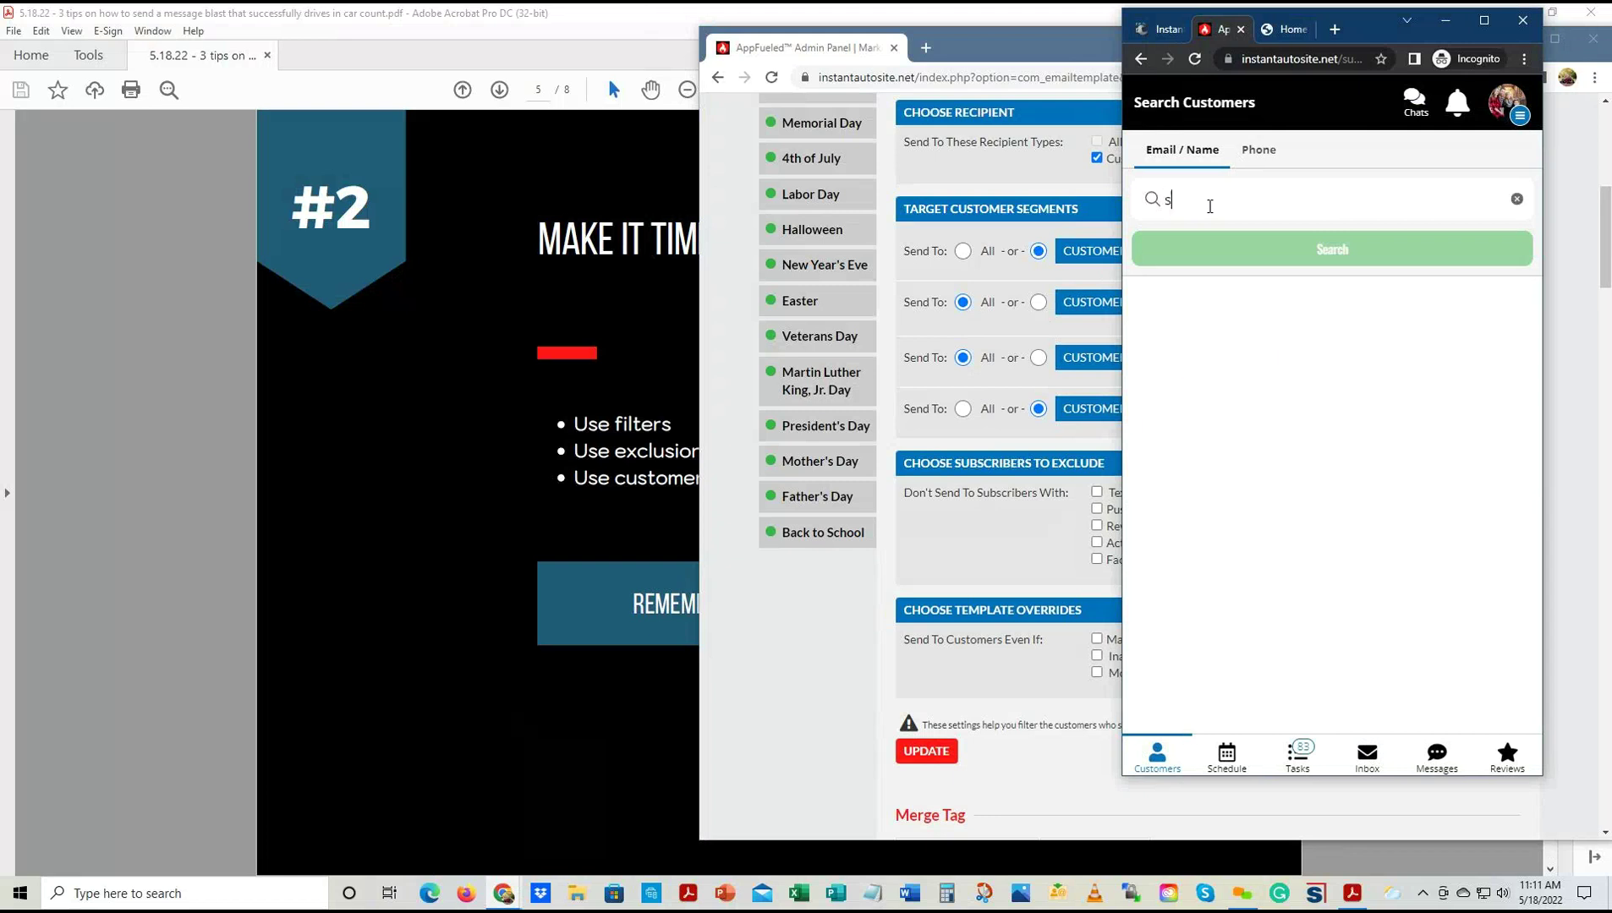
click(1238, 254)
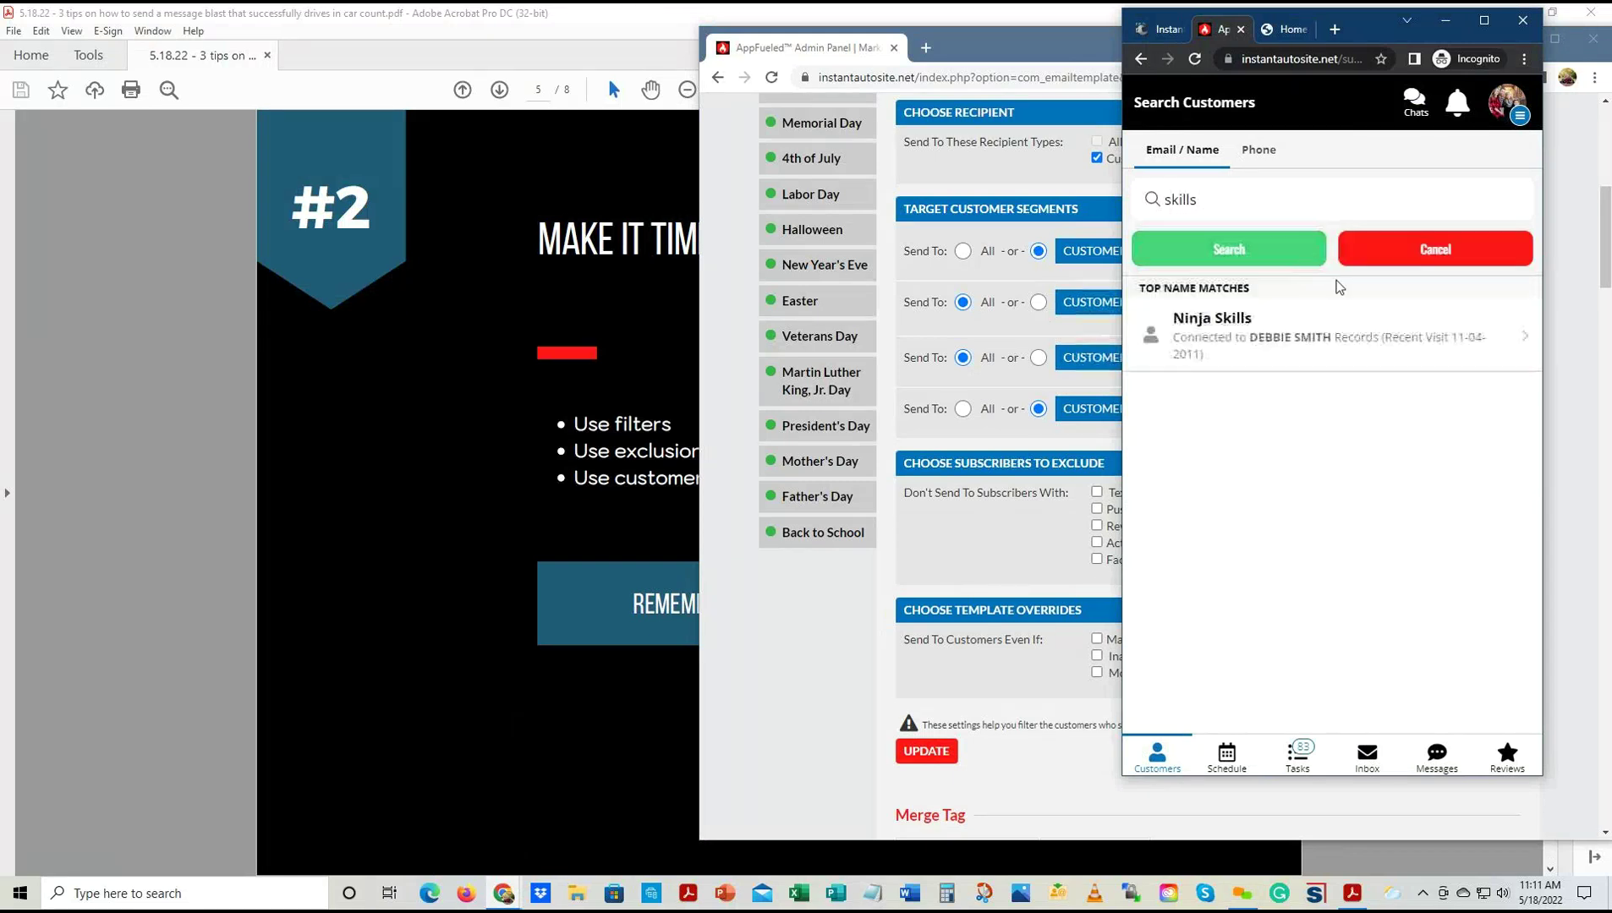
Open the matching customer's profile, review the loyalty score details down to the Offers section, and return to the profile
click(1257, 334)
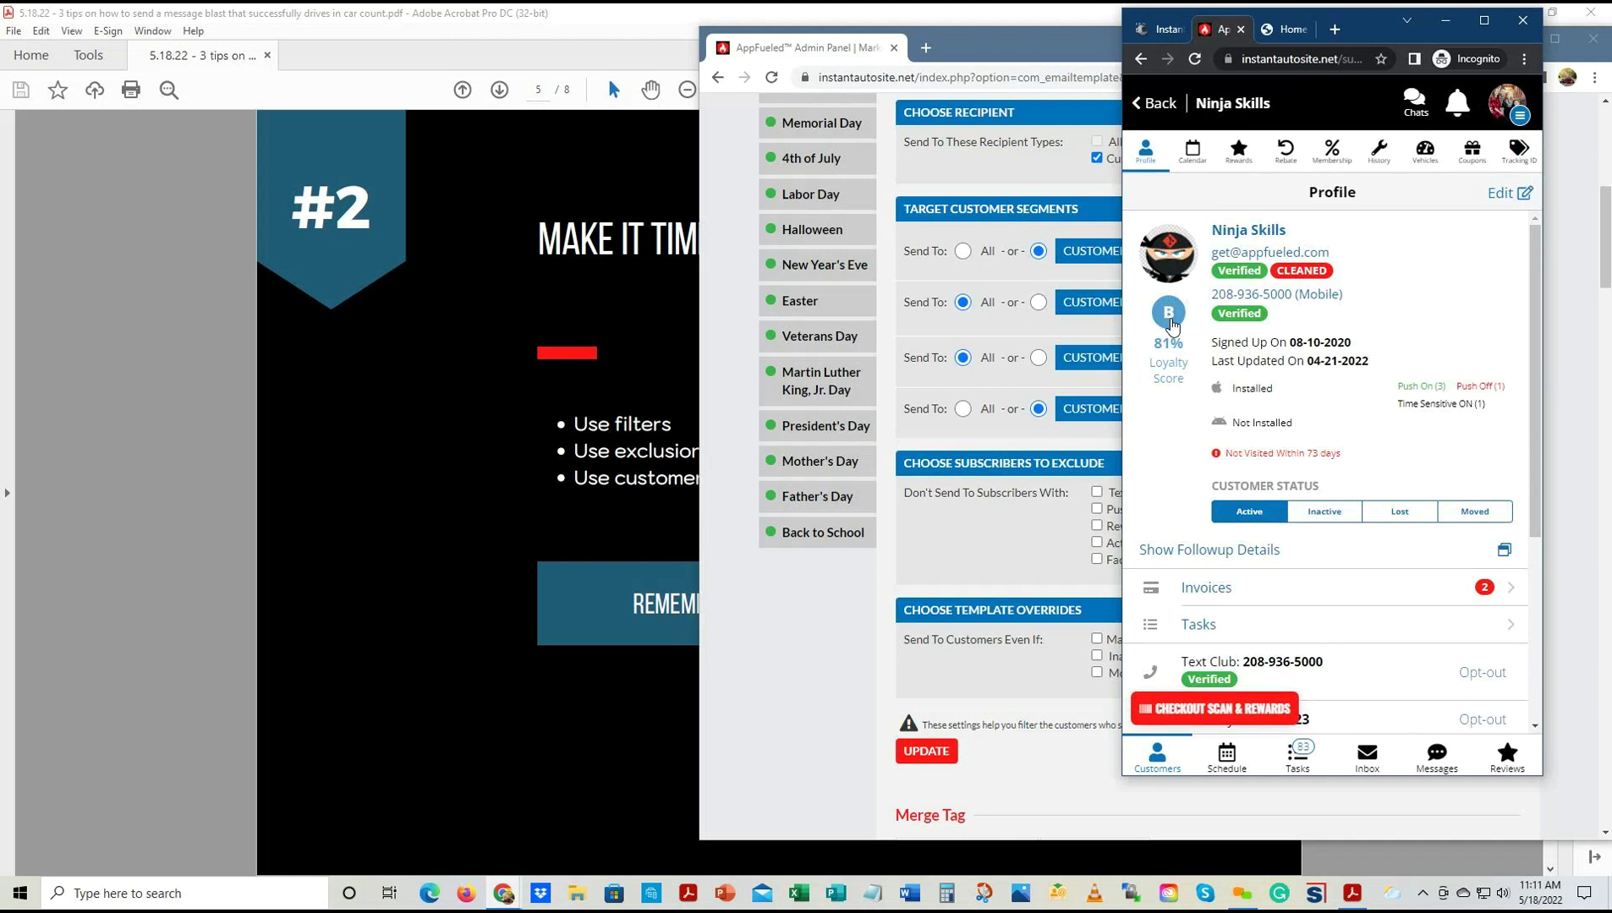
click(1171, 322)
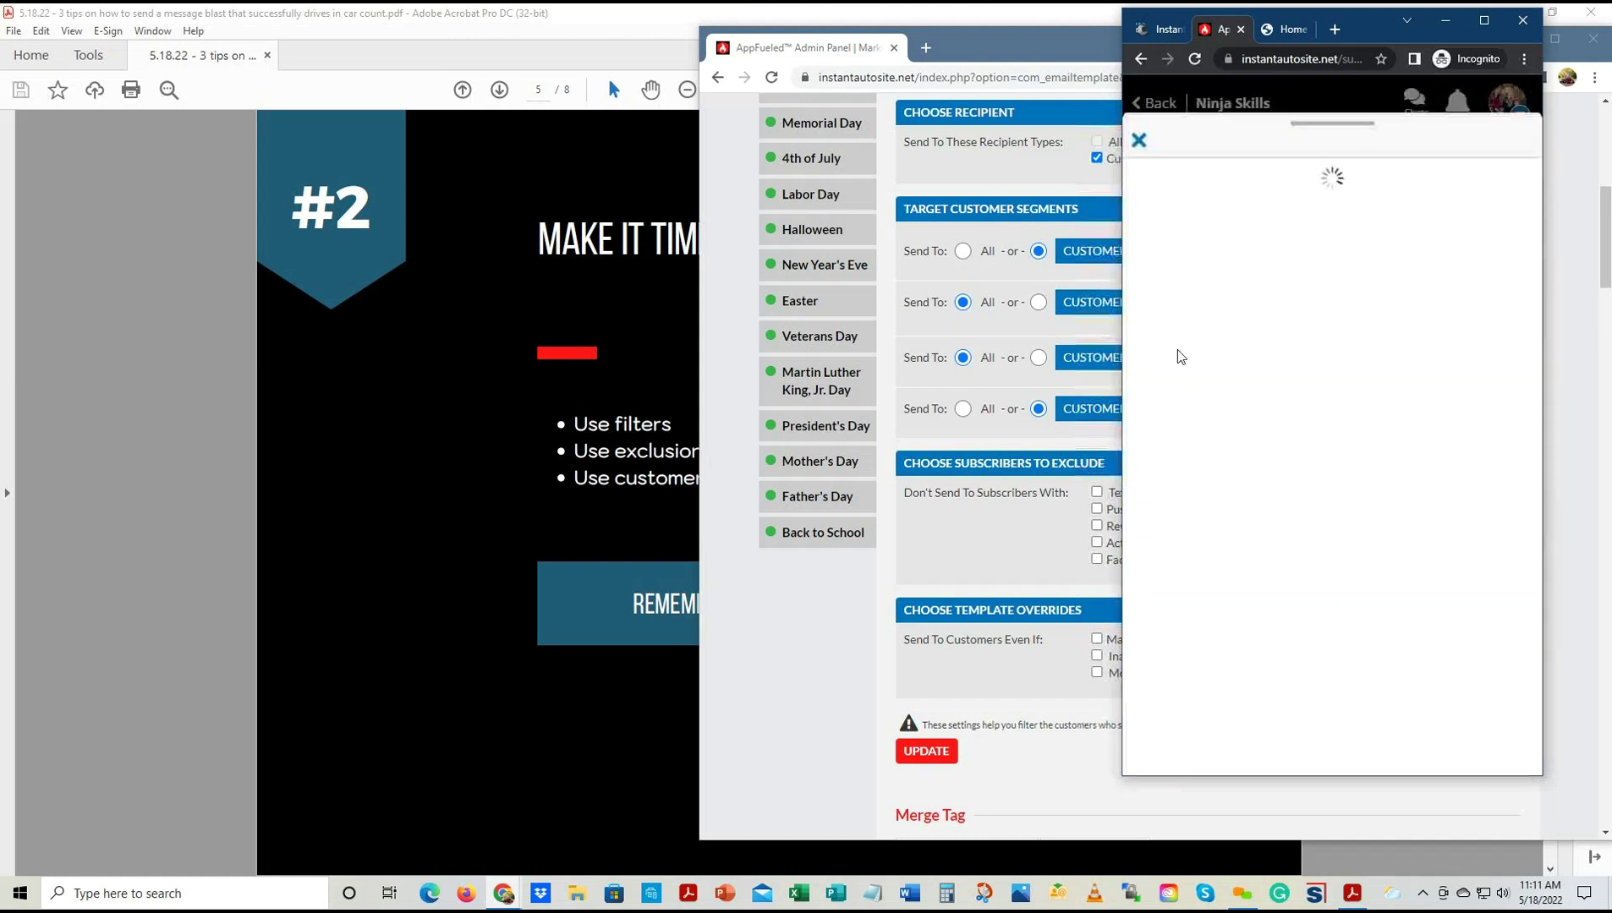
click(1222, 172)
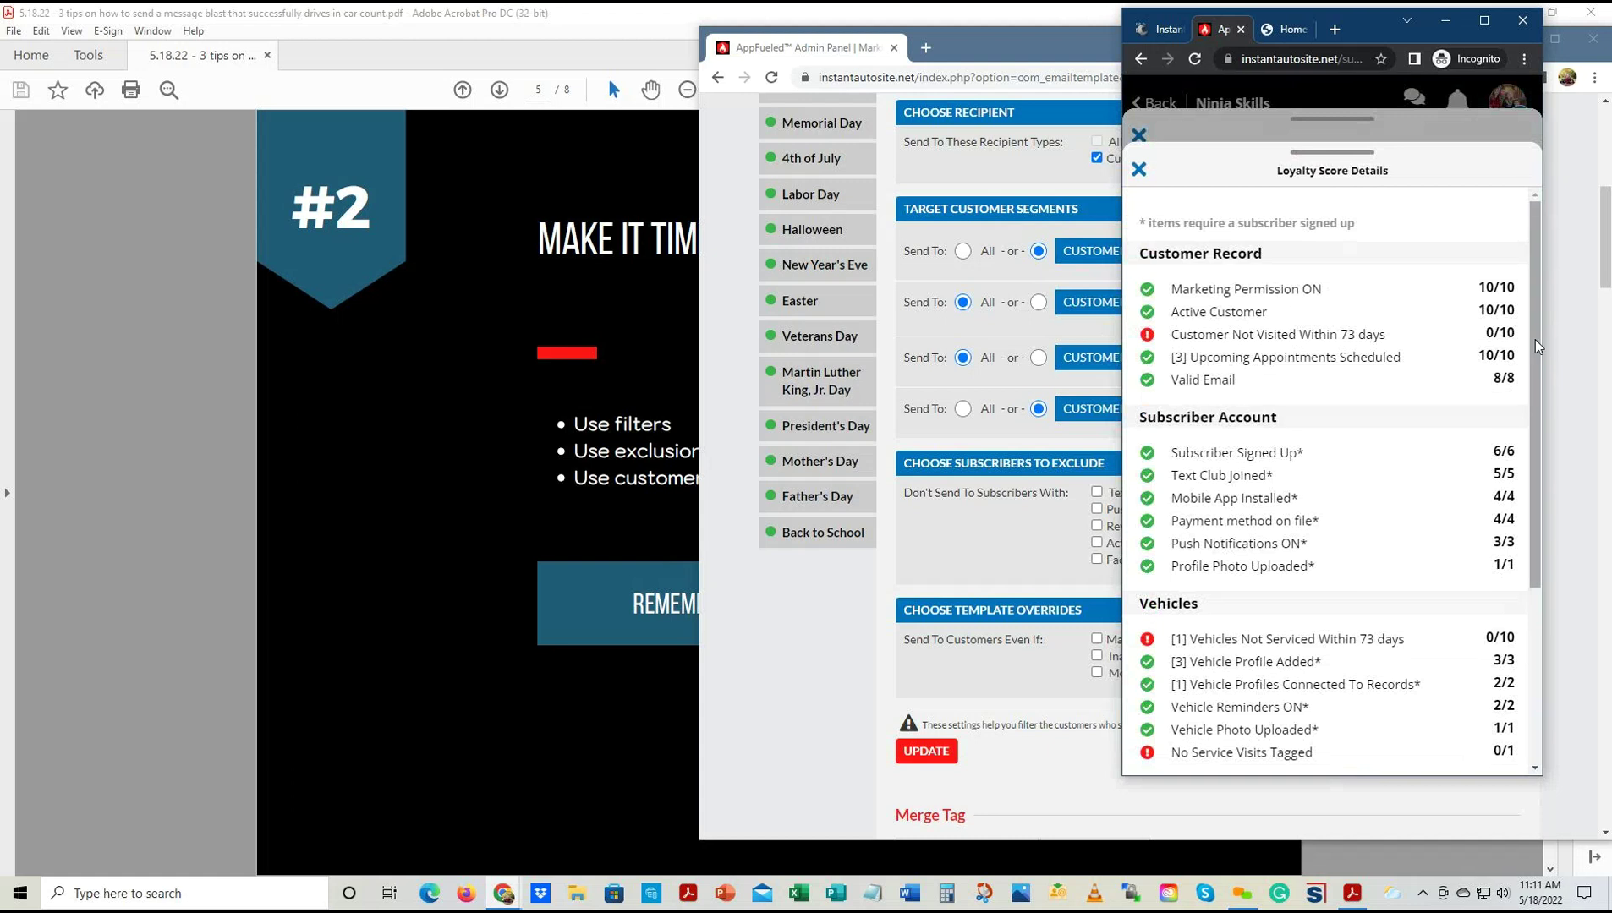
drag(1535, 339, 1536, 524)
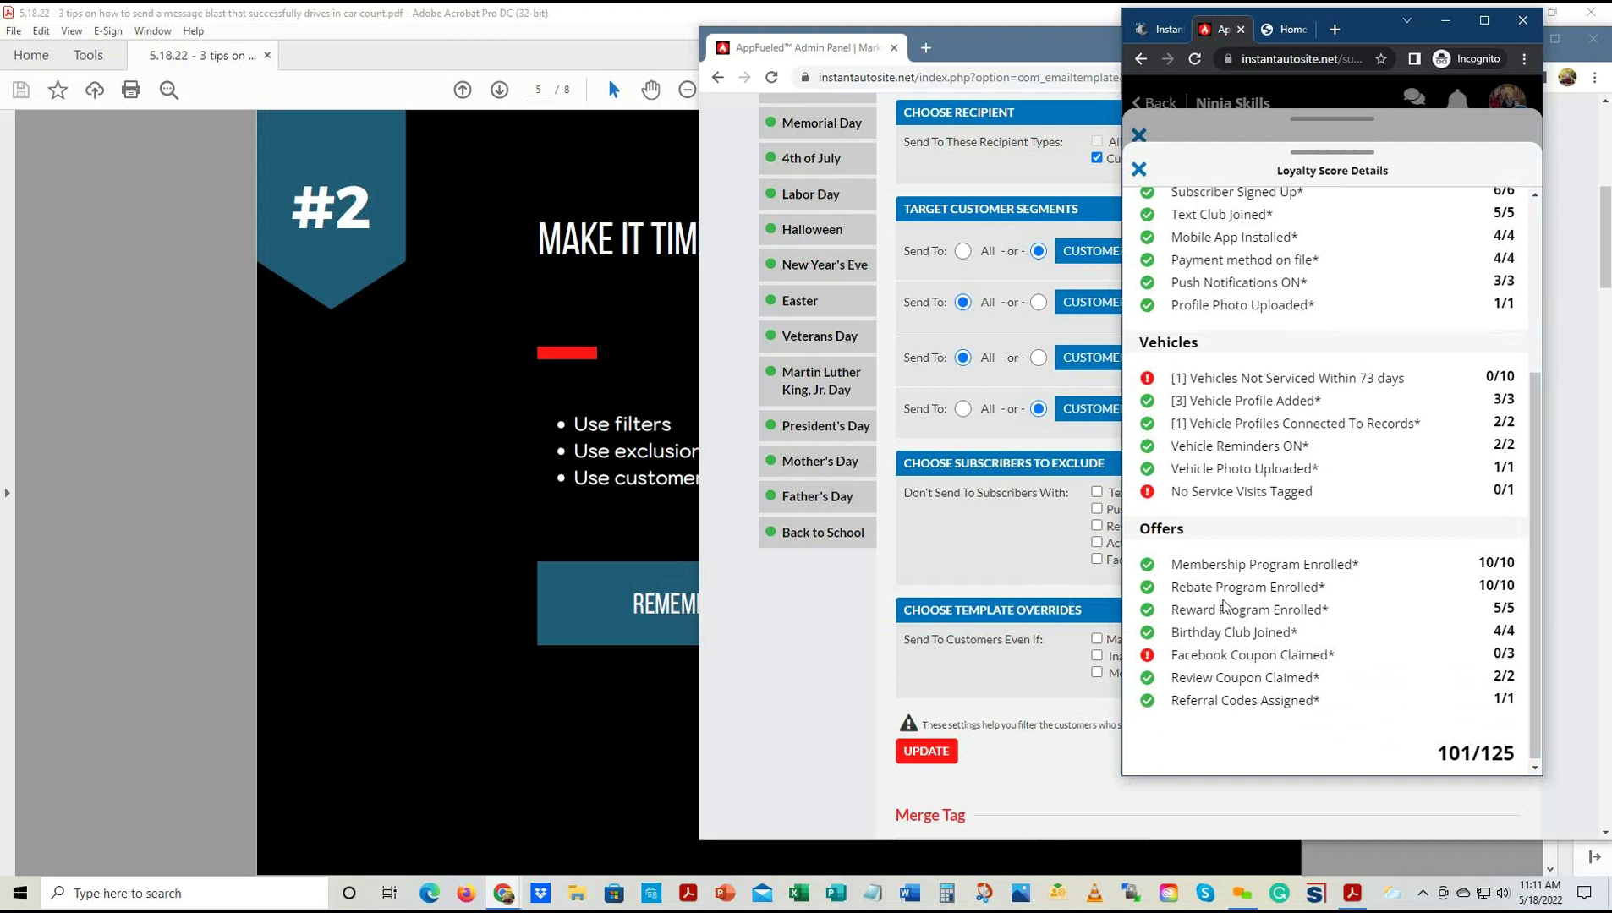
scroll(1424, 603, up, 10)
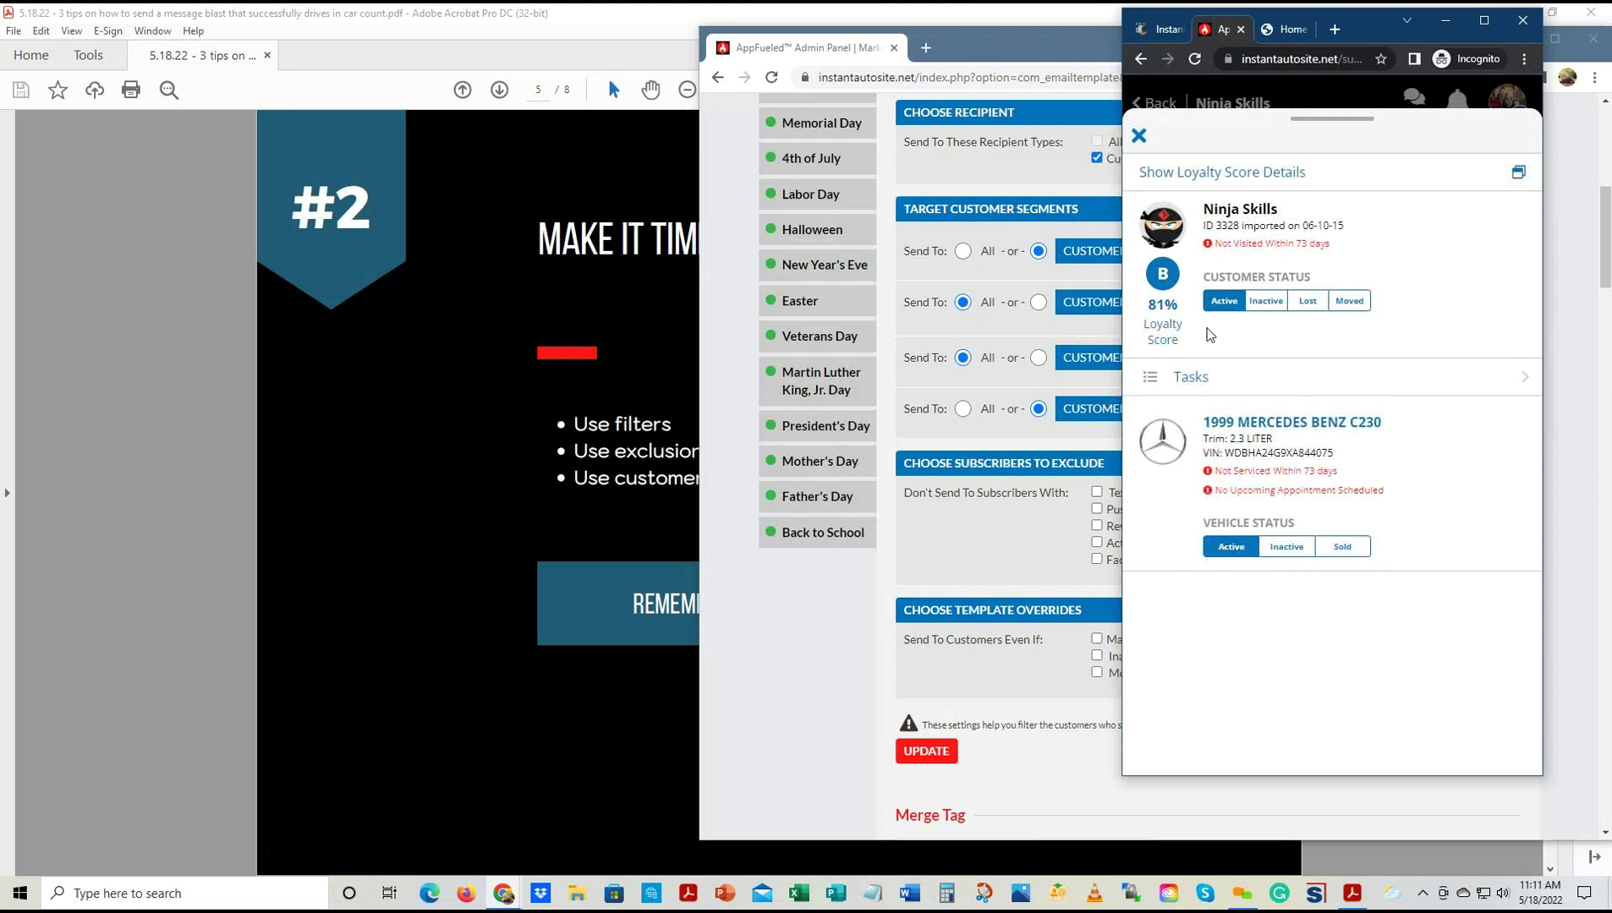
click(1138, 136)
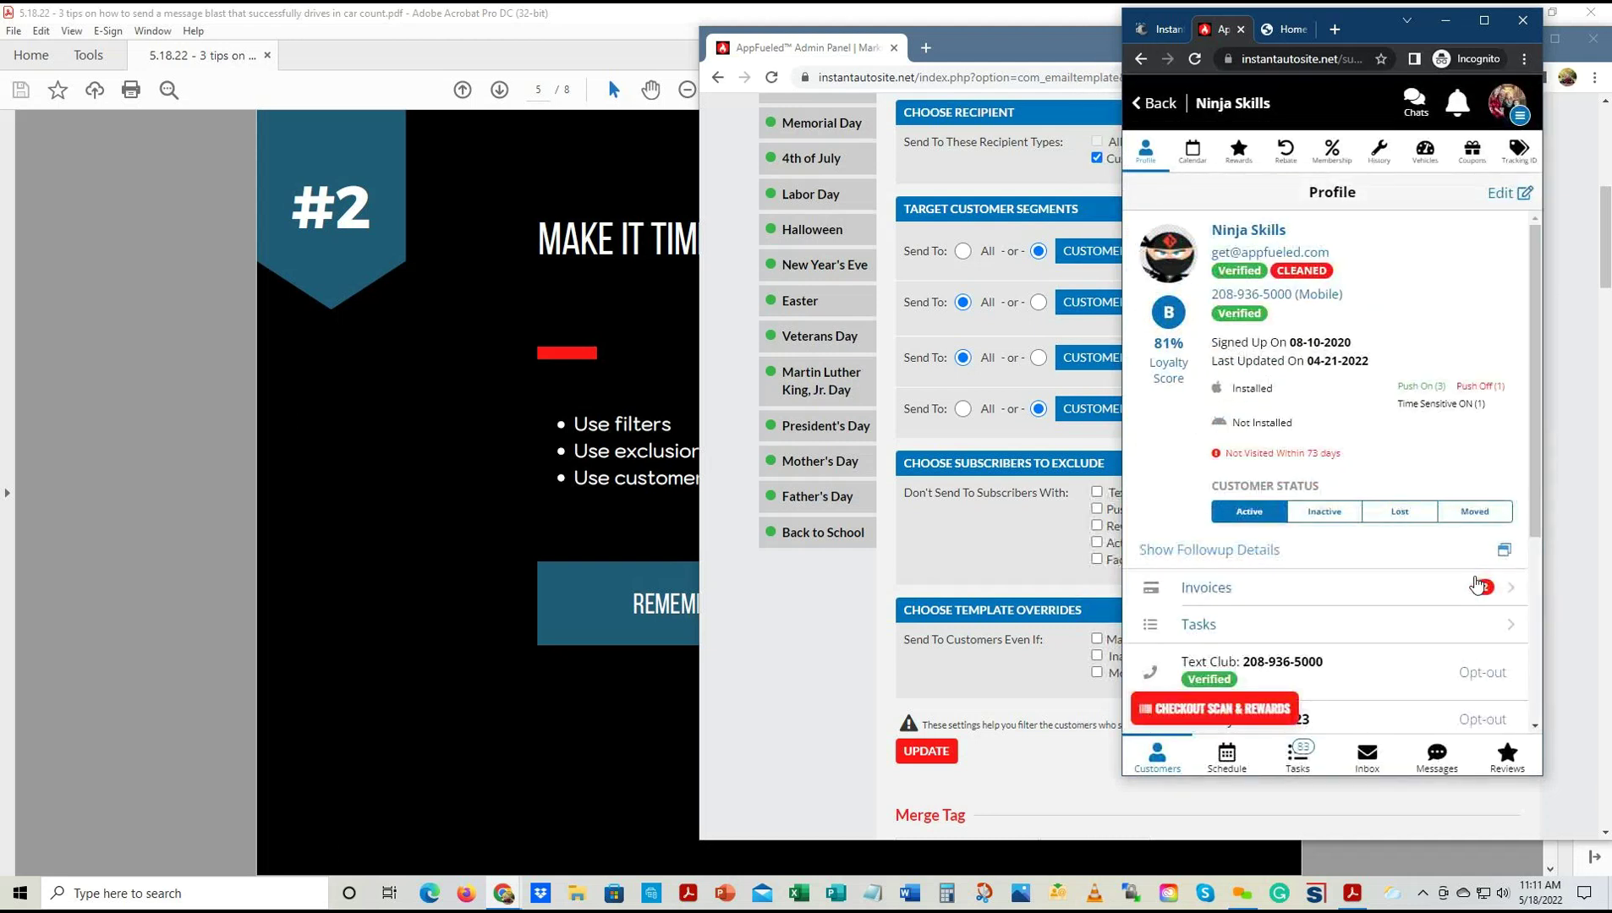
In the admin panel's message filters, exclude subscribers with Rewards Program Enrolled, Mobile App Installed and Birthday Club Enrolled
click(1057, 556)
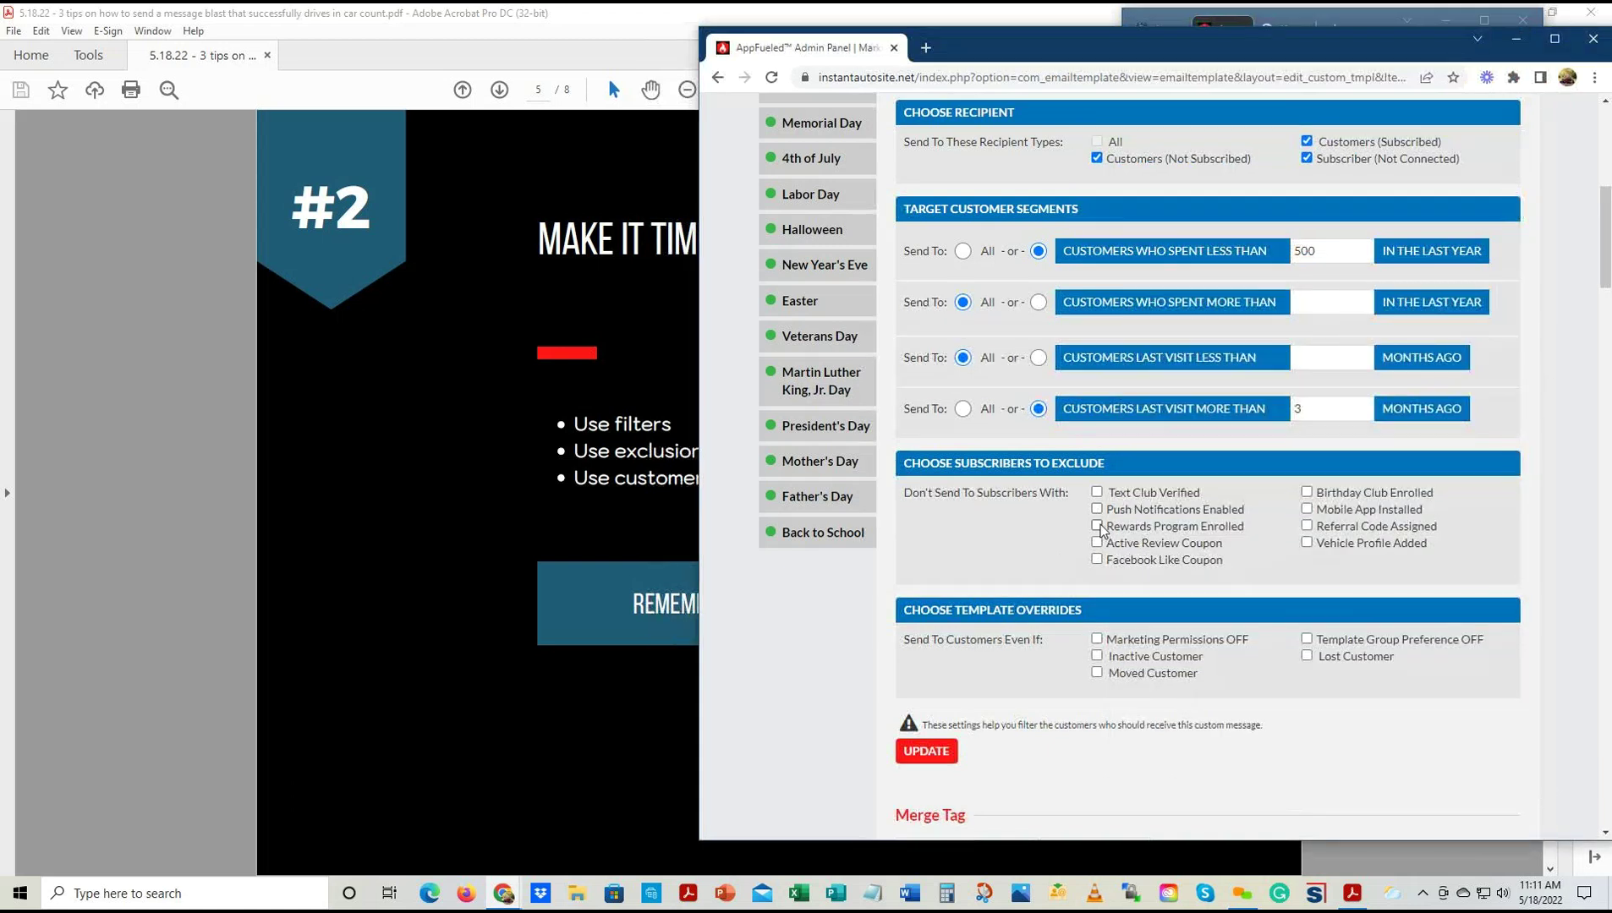
click(1097, 526)
click(1308, 510)
click(1307, 492)
Switch to the PDF presentation in Adobe Acrobat and present tip #3 and the bonus tip on page 7
click(568, 23)
click(500, 89)
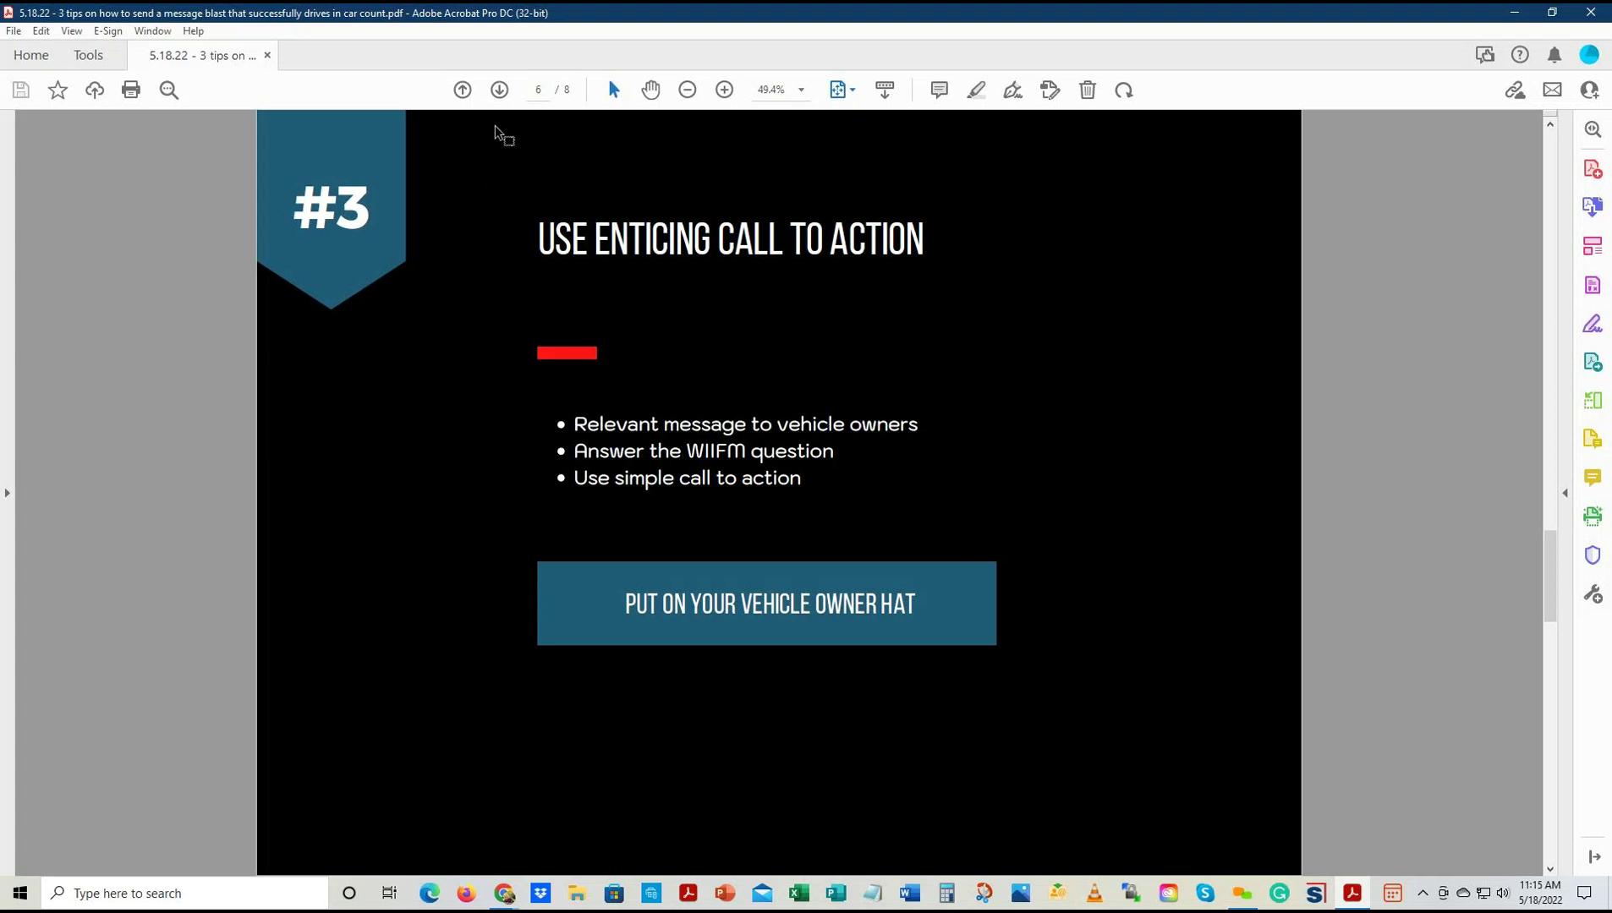
click(499, 90)
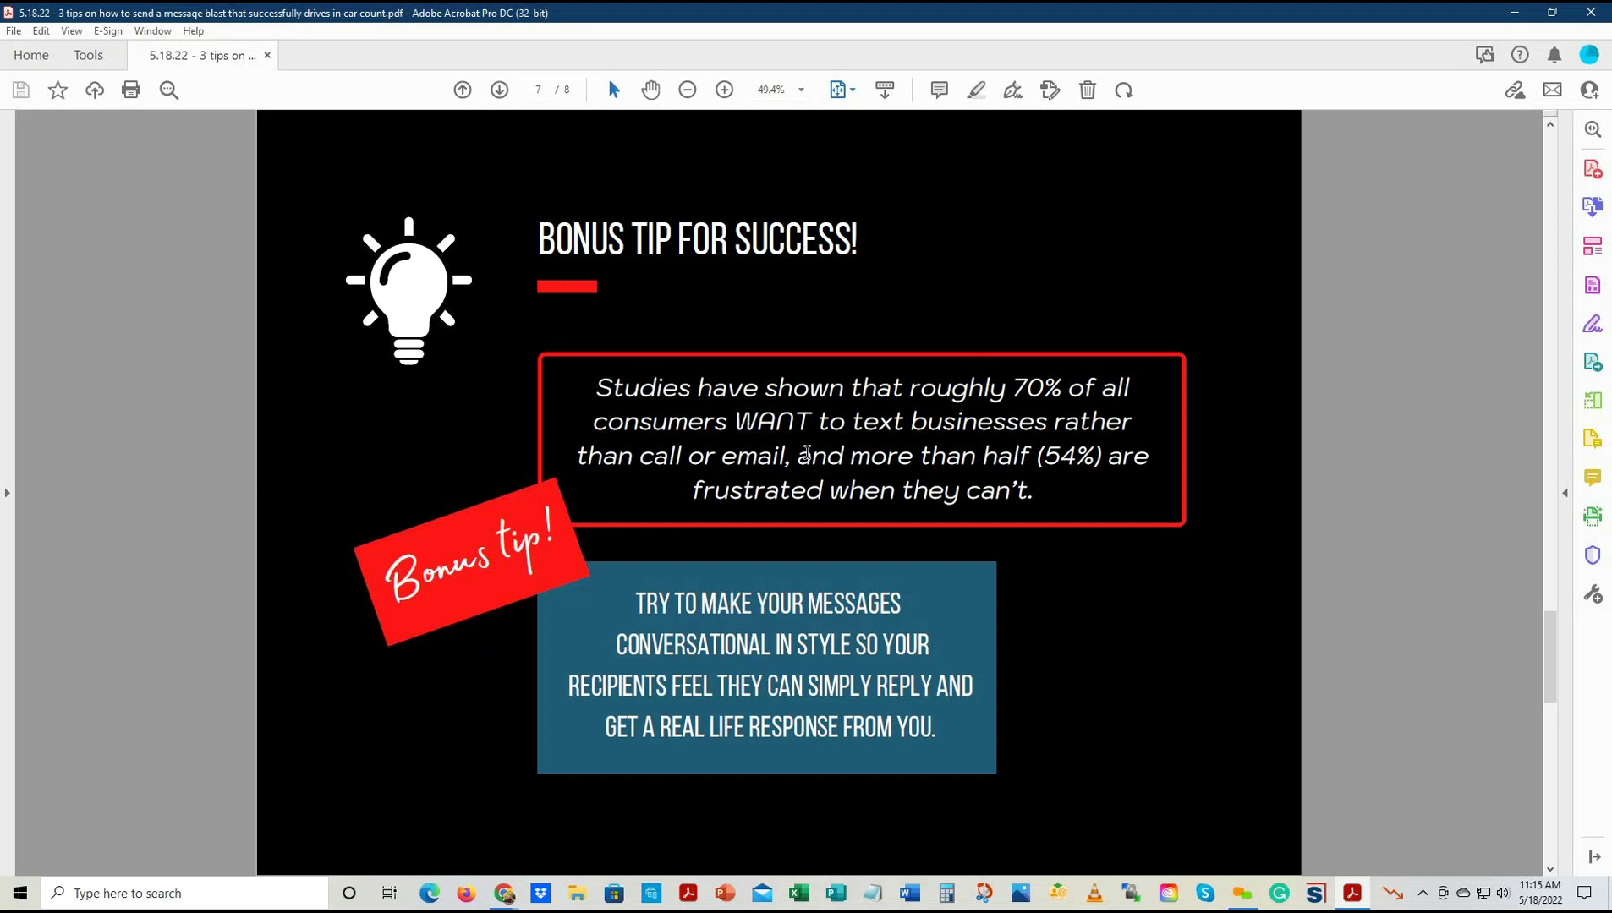
Switch to the incognito Chrome window, show the InstantAutoSite home page and dismiss its signup offer
click(504, 893)
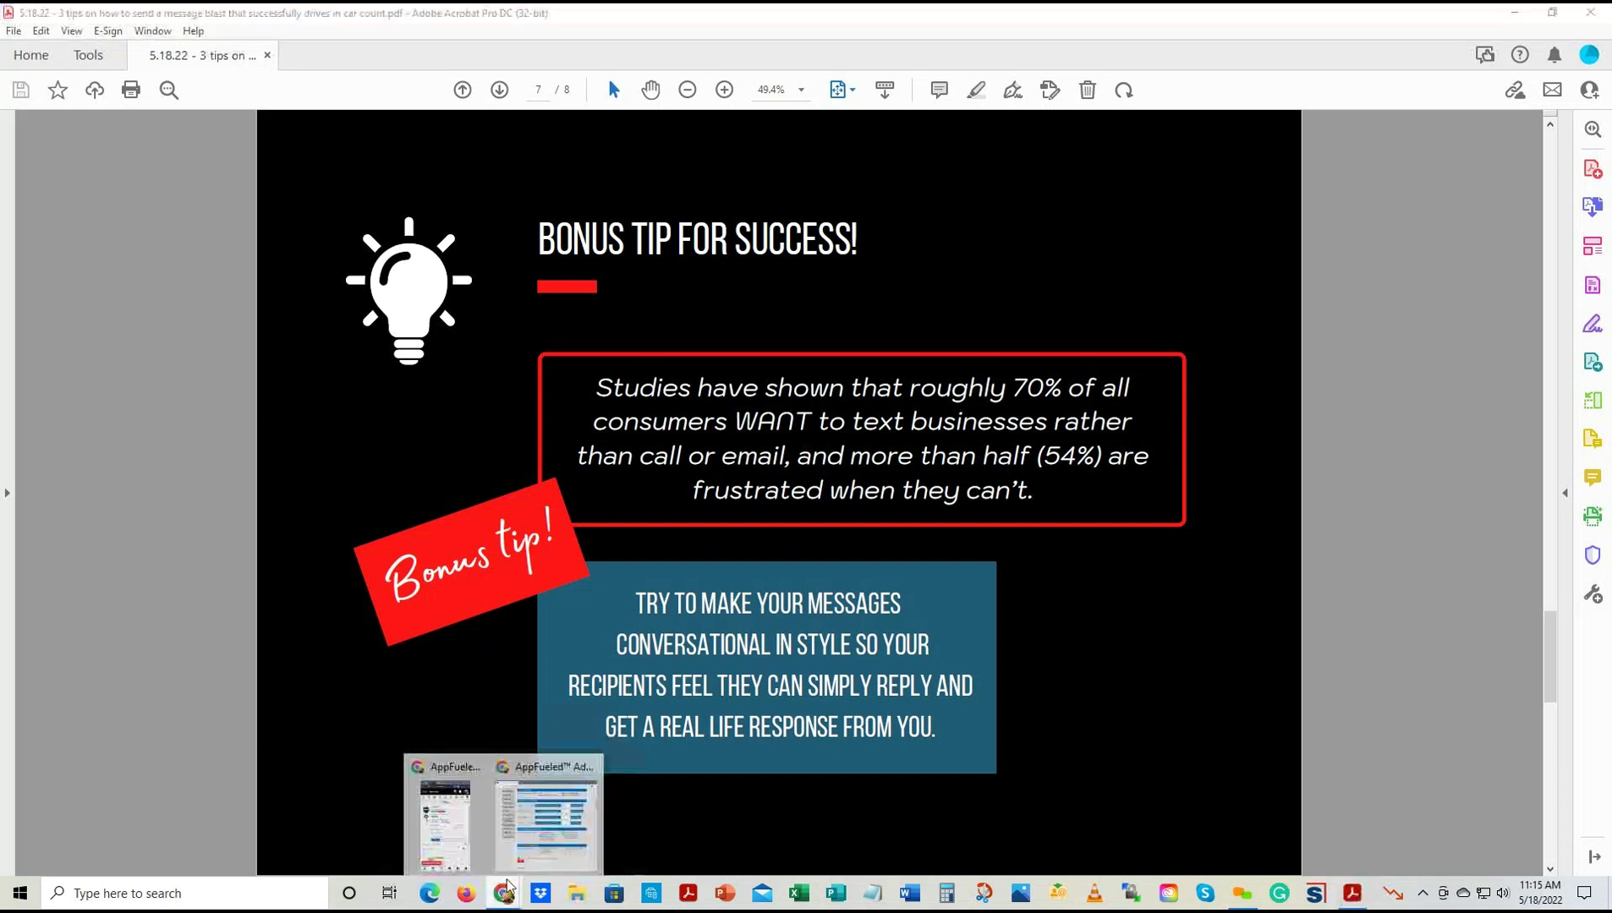
click(469, 833)
click(1270, 31)
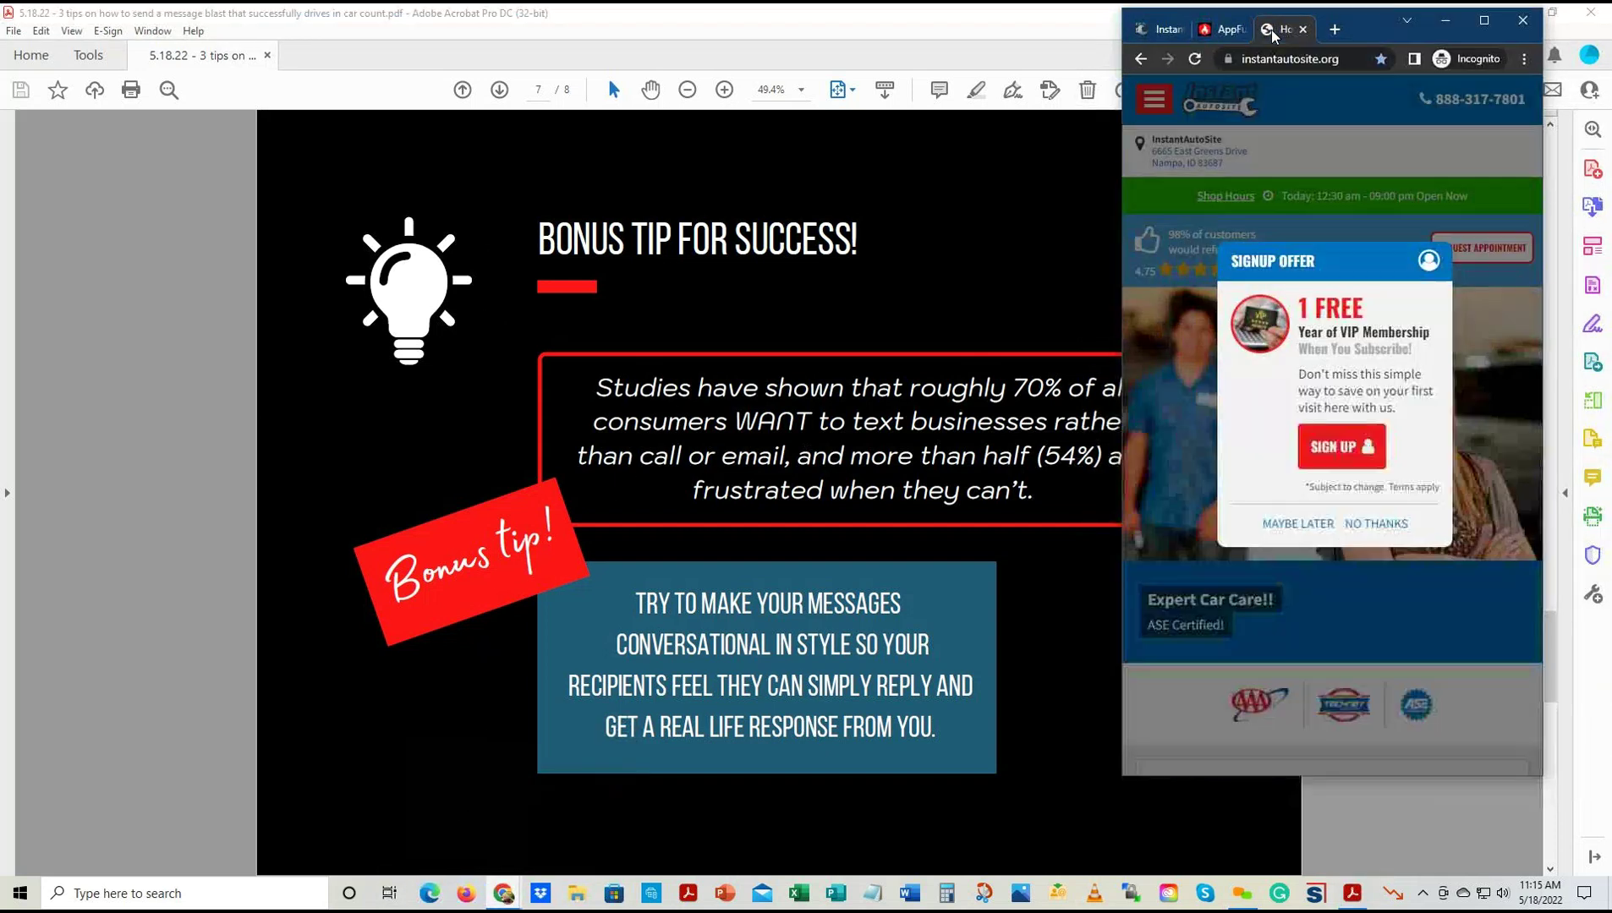
click(1469, 376)
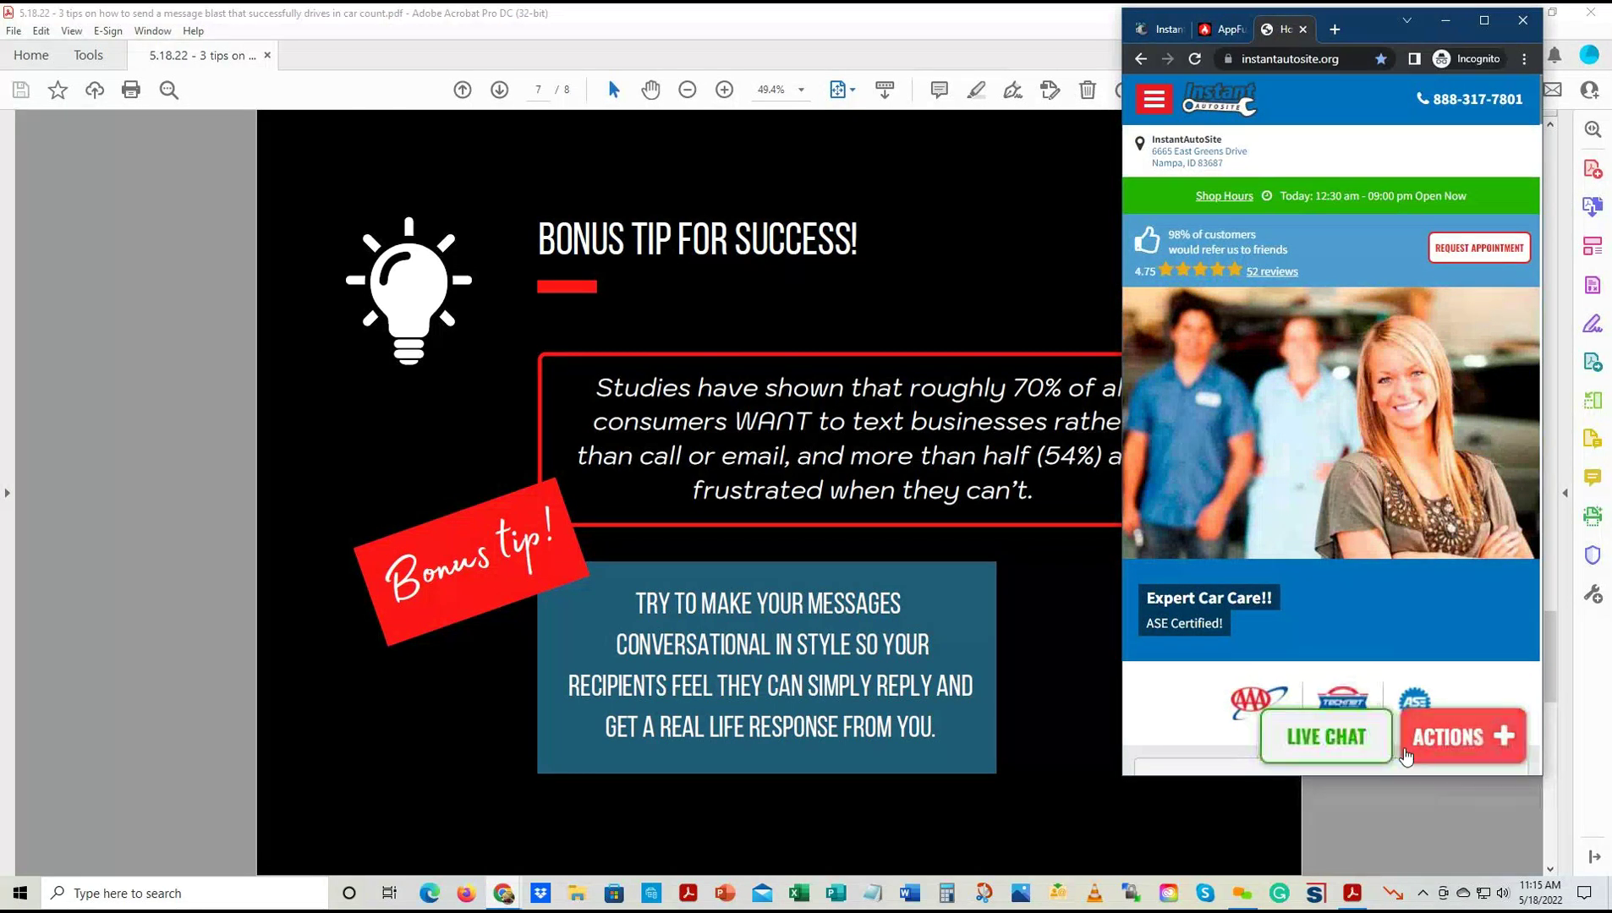
Show the site's Text Me Back form from the Call or Text action, close it and dismiss the signup offer
click(1468, 734)
click(1461, 598)
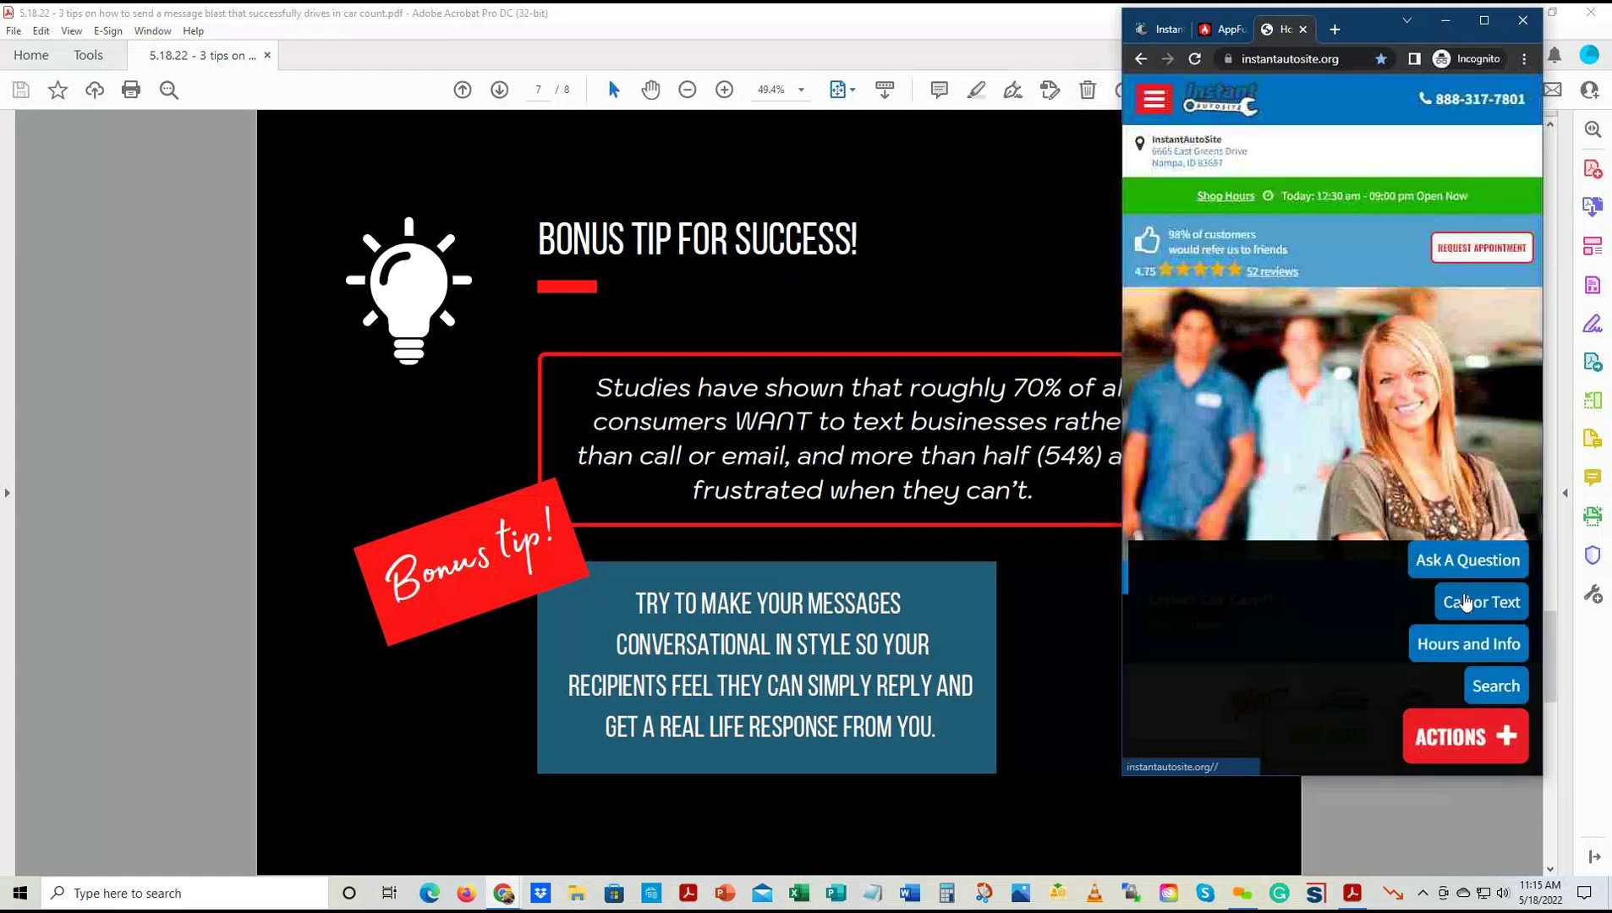
click(1336, 685)
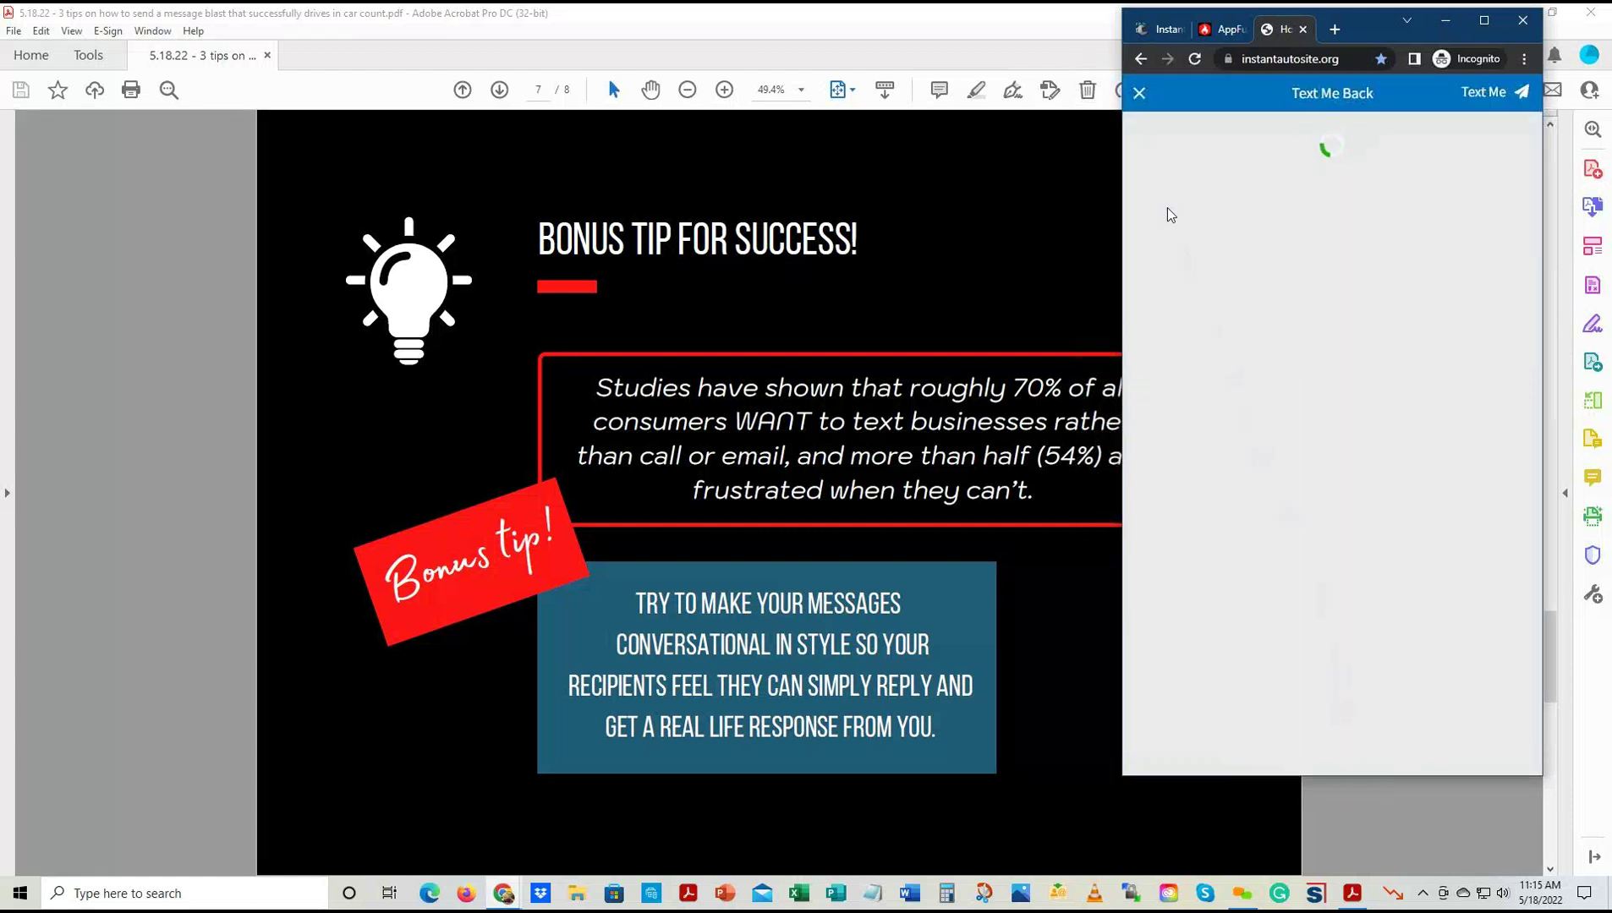
click(1135, 96)
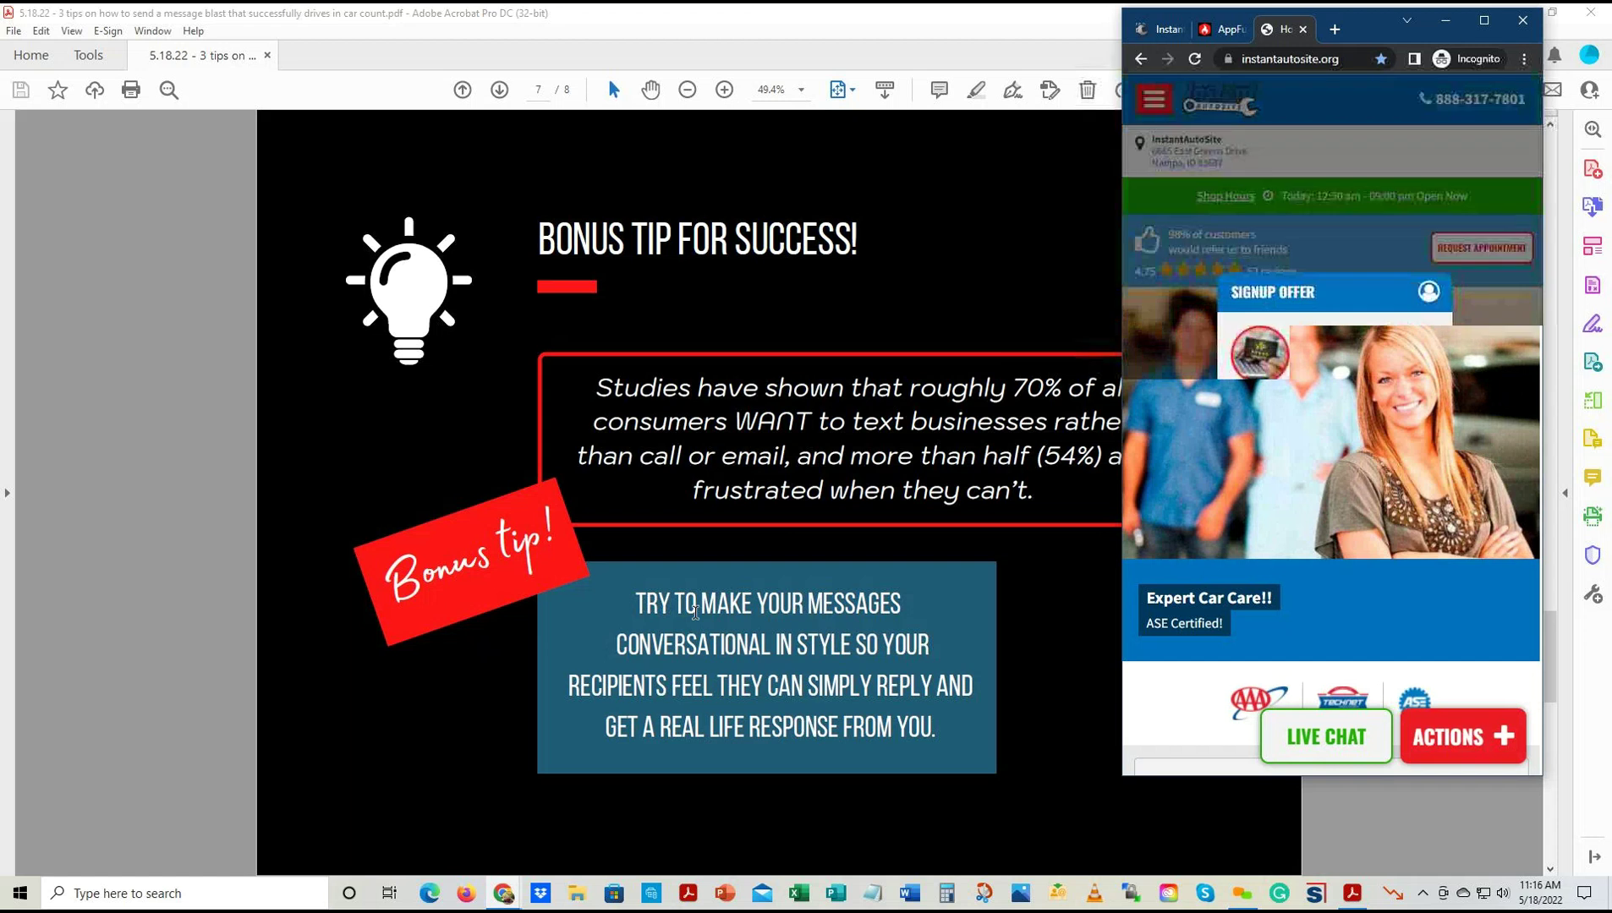
click(1157, 600)
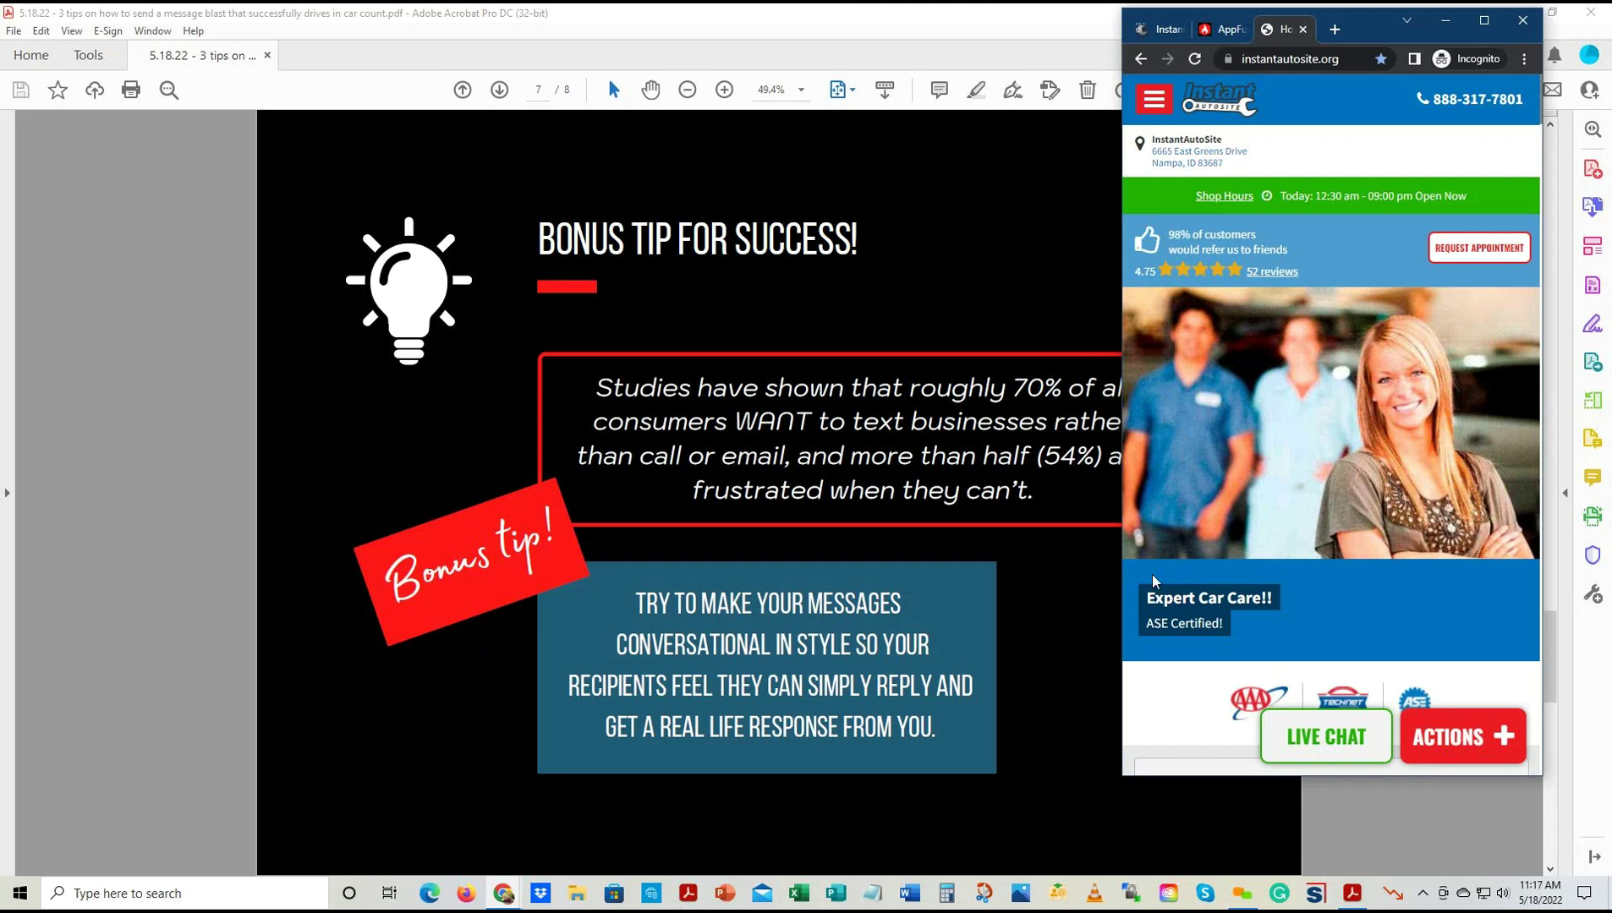
Present the PDF's last page, follow its Support Tickets link to review the Send Custom Blast ticket option, and return to the PDF
click(500, 90)
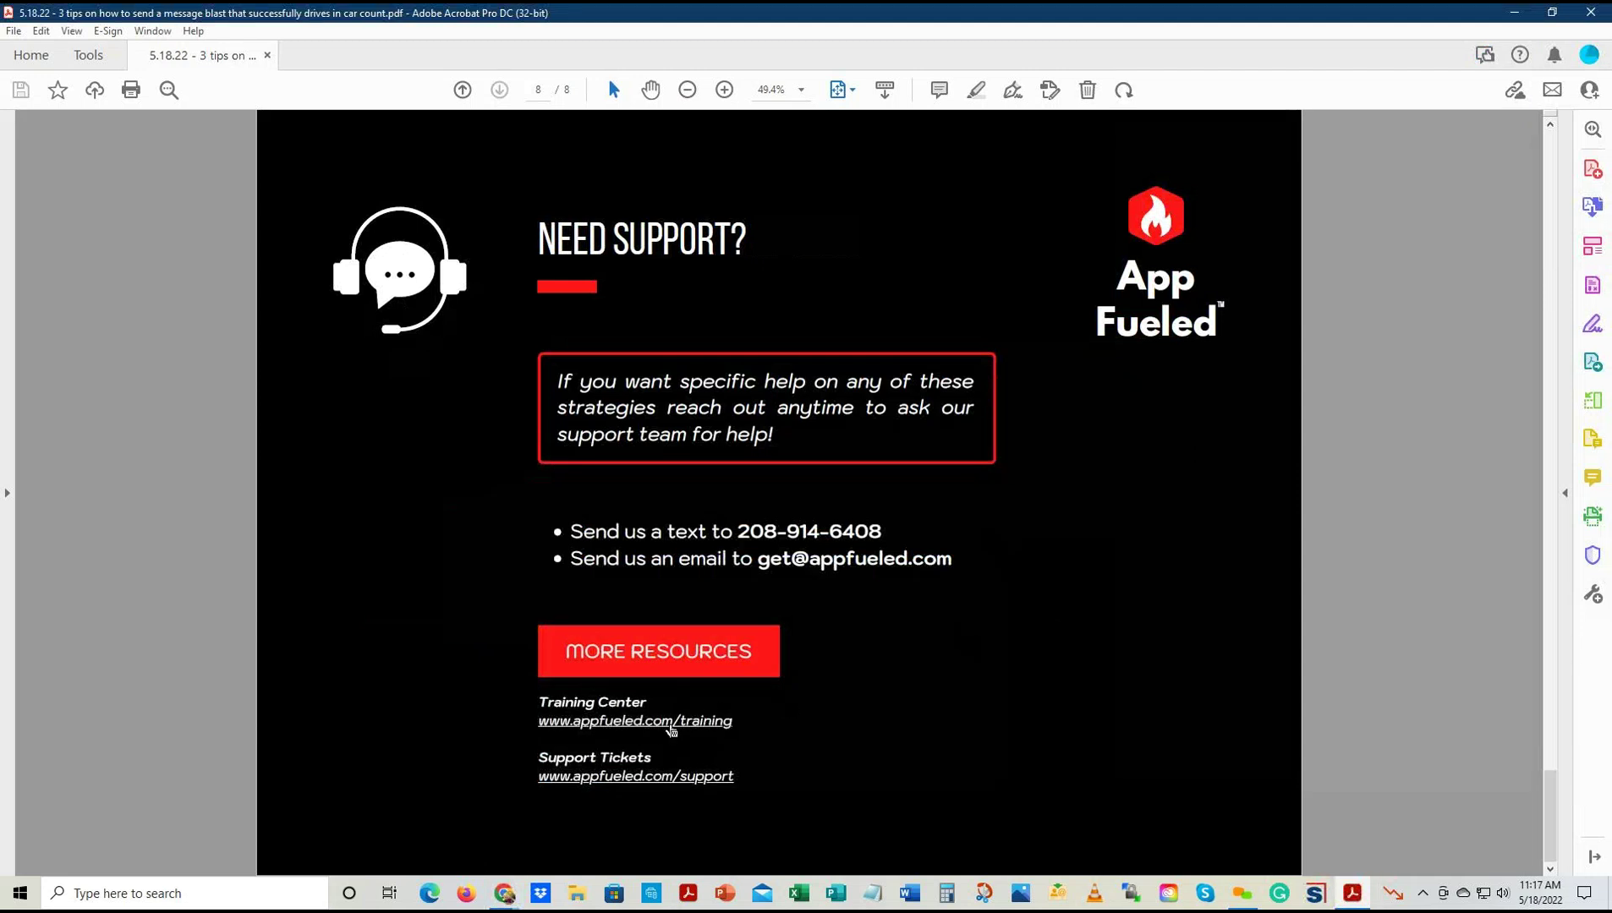
click(679, 778)
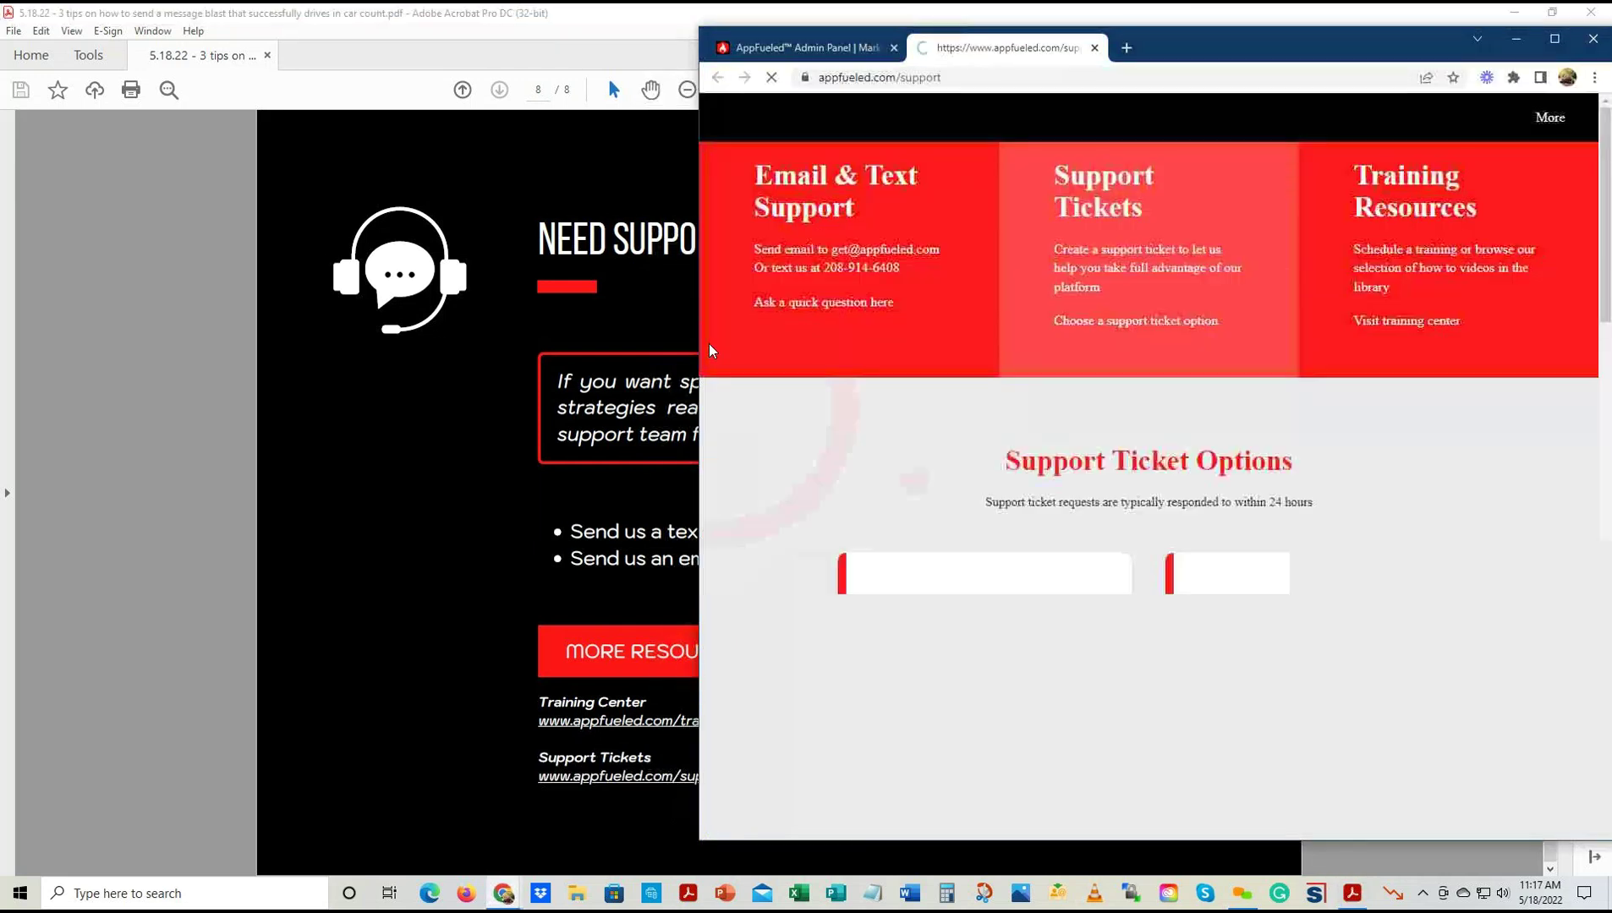
scroll(1297, 509, down, 2)
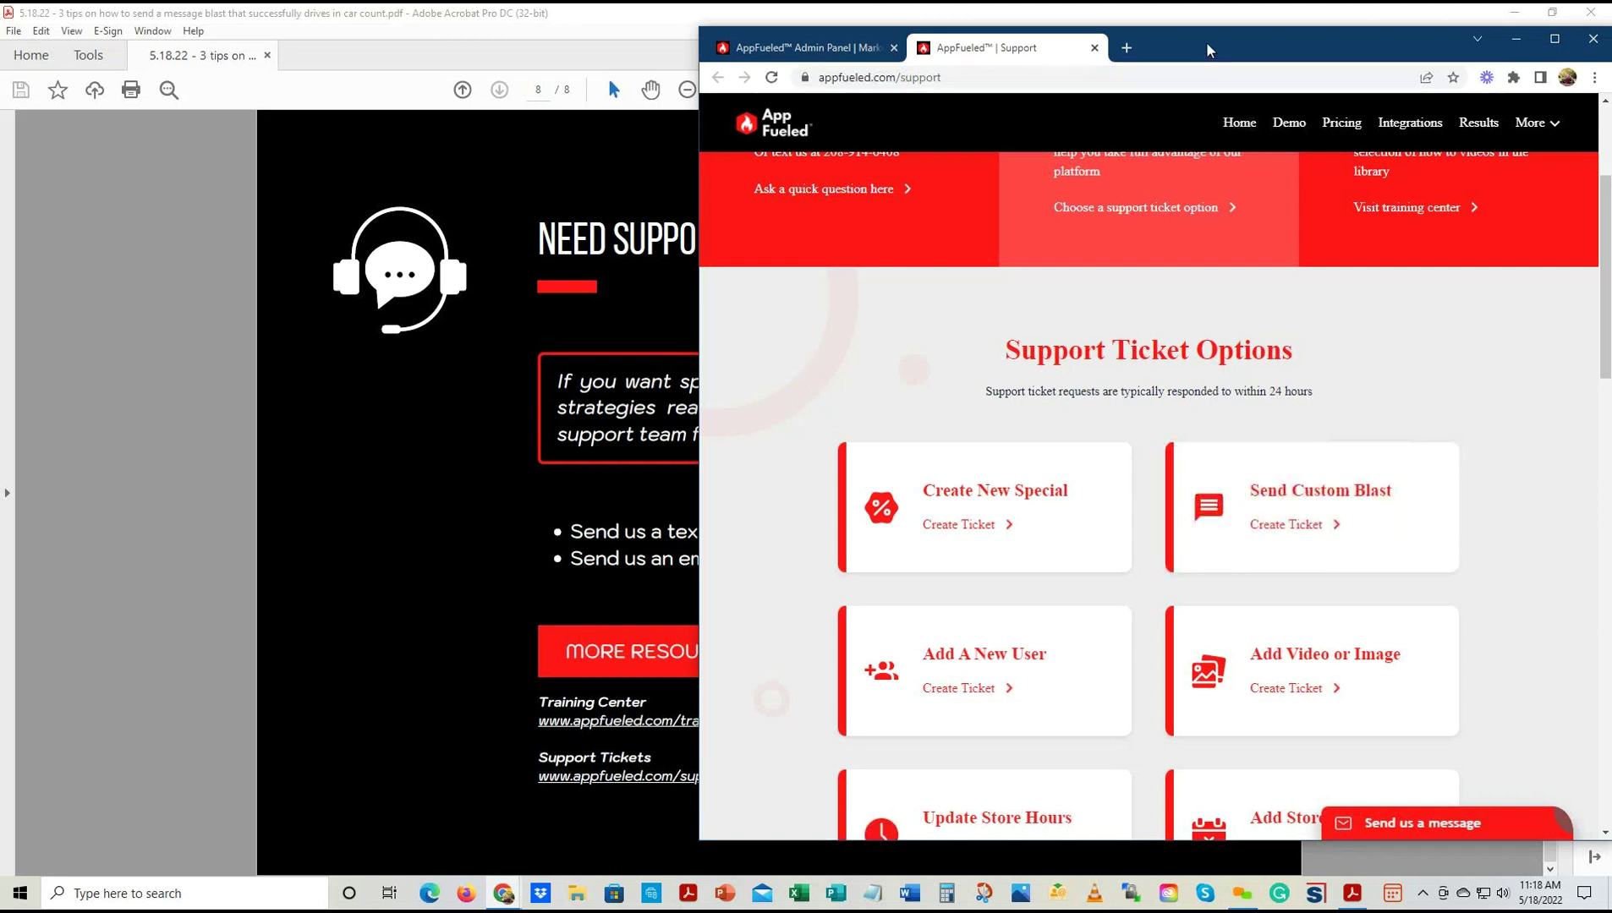
drag(1207, 41, 1074, 43)
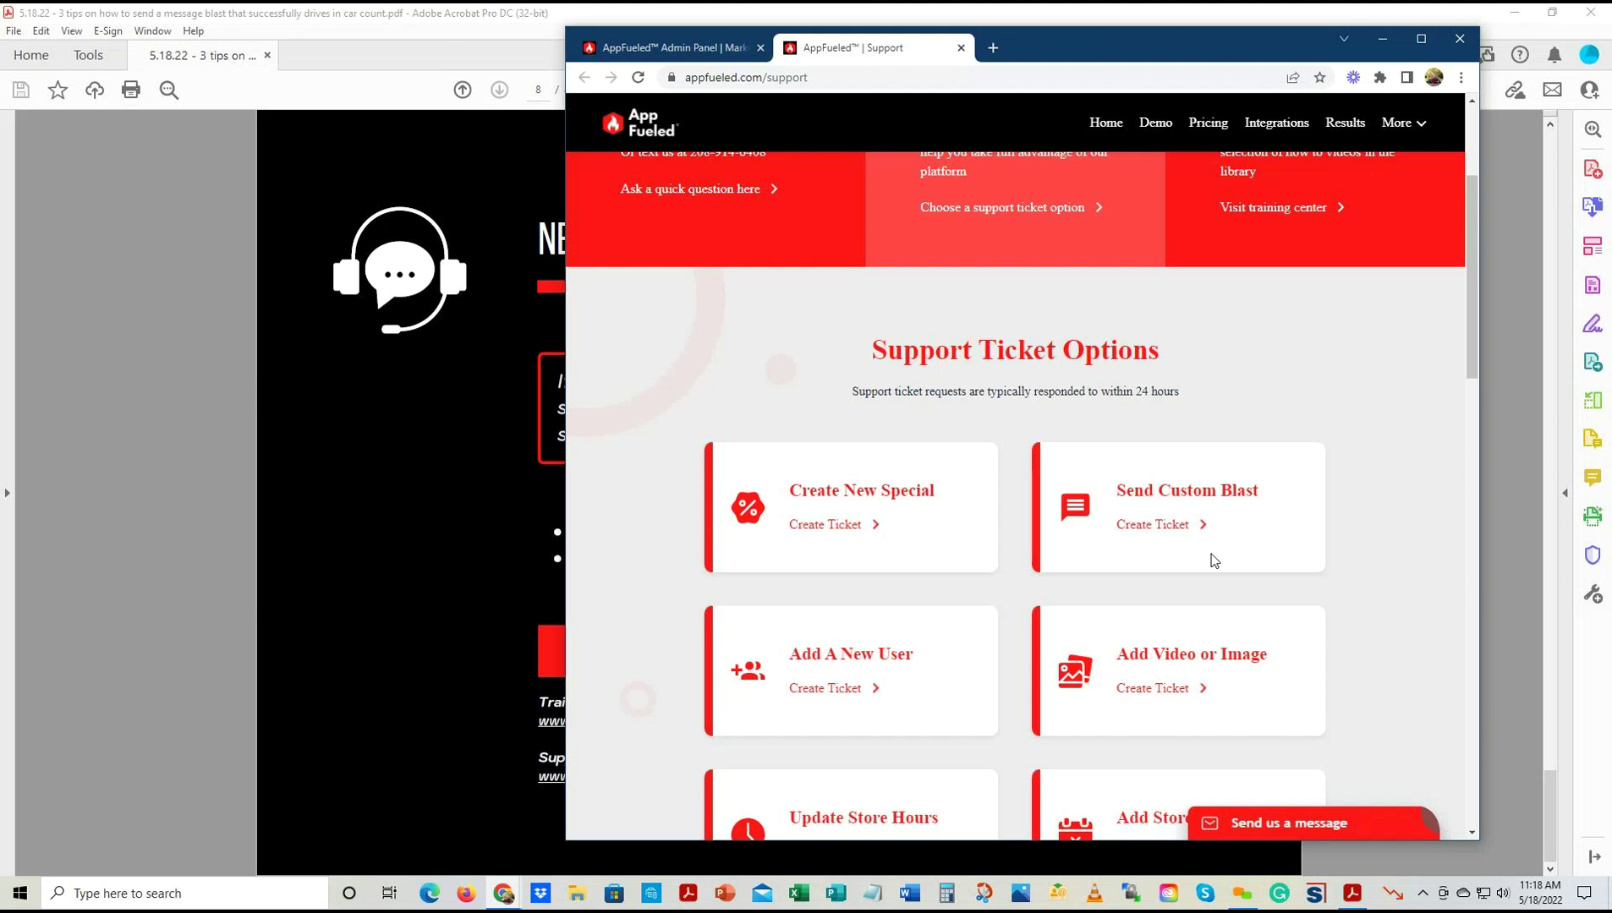
click(578, 19)
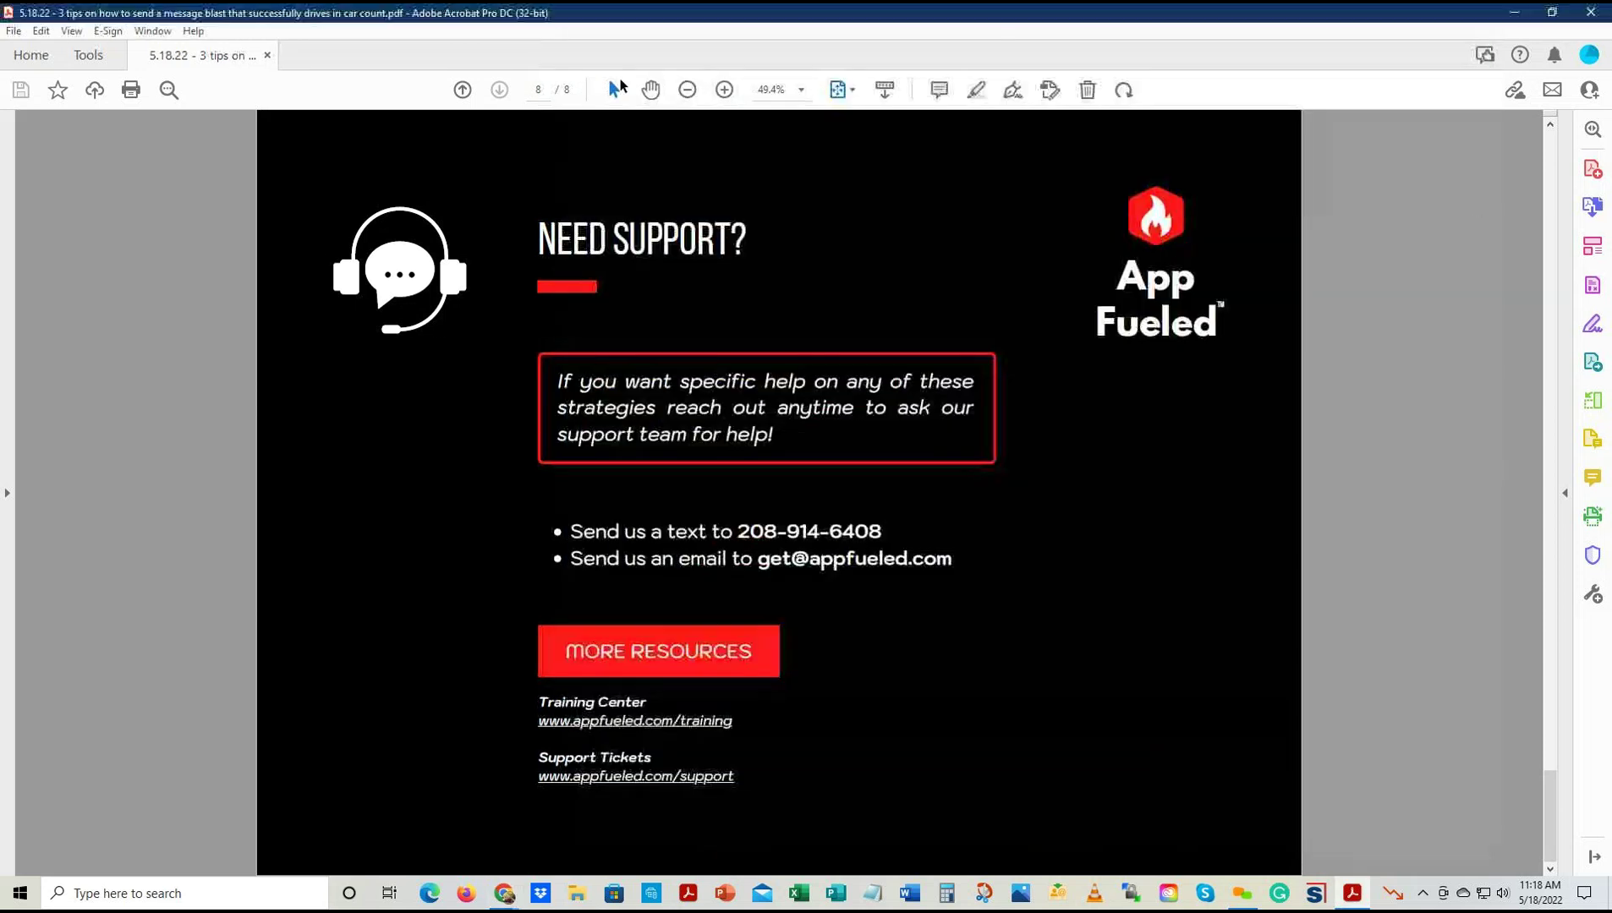